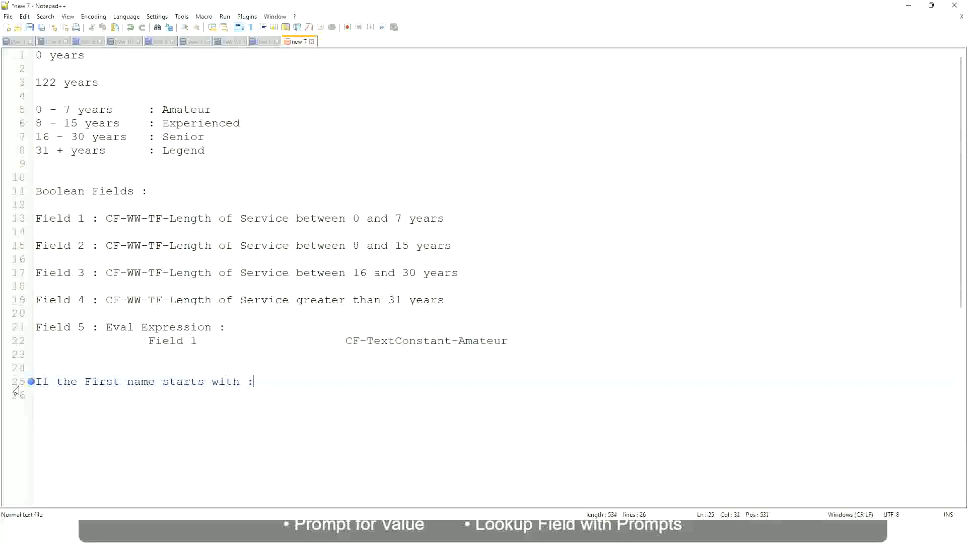
# Step: Complete the first-name rule with the range A - G and the value "A Listers" in quotes
pyautogui.write('A - G')
pyautogui.write('A lIsters')
pyautogui.press('Left')
pyautogui.hotkey('ctrl', 'Left')
pyautogui.write('""')
pyautogui.press('Right')
pyautogui.press('BackSpace')
pyautogui.press('Right')
pyautogui.press('Return')
pyautogui.write('"')
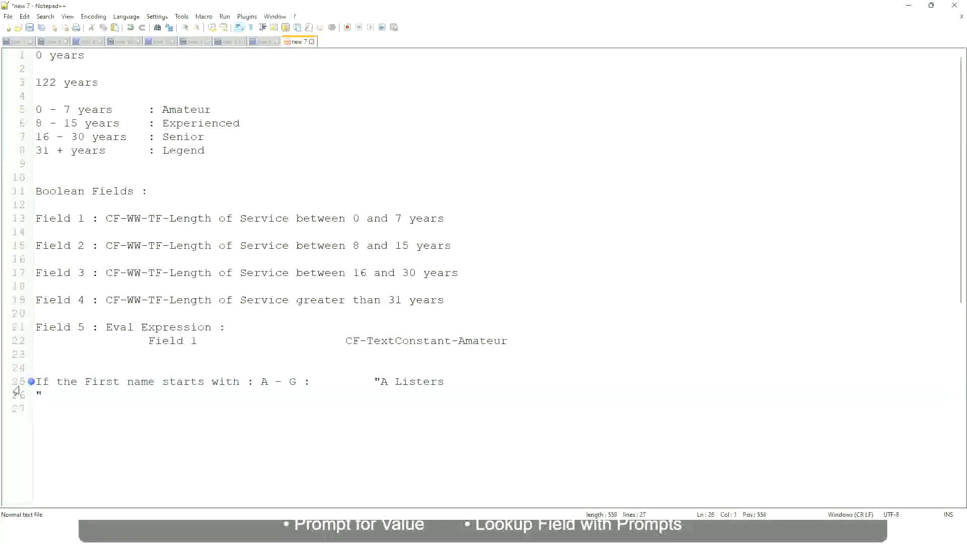
pyautogui.press('Delete')
pyautogui.press('BackSpace')
pyautogui.write('"')
# Step: Add a line for the range H - P with the value "His Majesty", aligned with tabs
pyautogui.press('Return')
pyautogui.write('B -')
pyautogui.write('P')
pyautogui.press('Tab')
pyautogui.press('Tab')
pyautogui.press('Tab')
pyautogui.press('Tab')
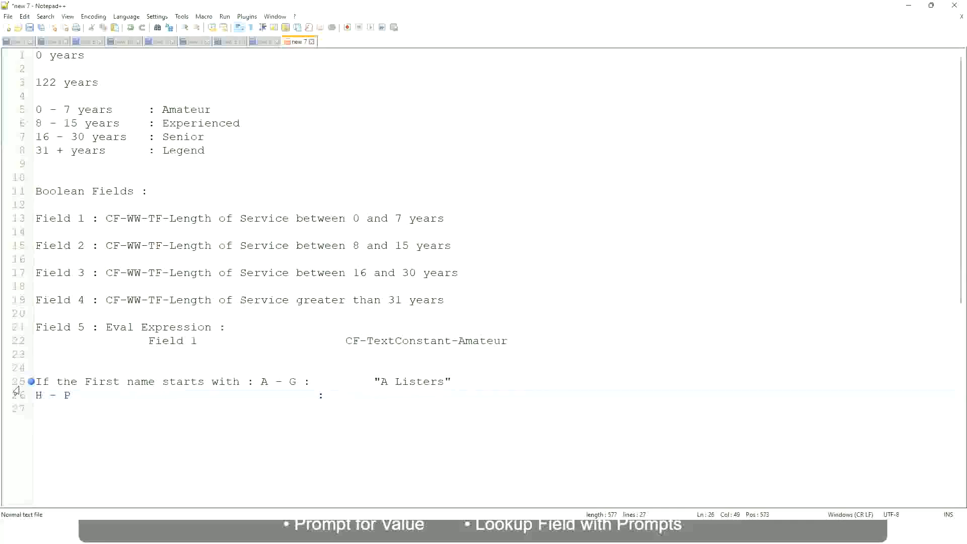
pyautogui.write('"His Majesty""')
pyautogui.press('BackSpace')
pyautogui.press('Return')
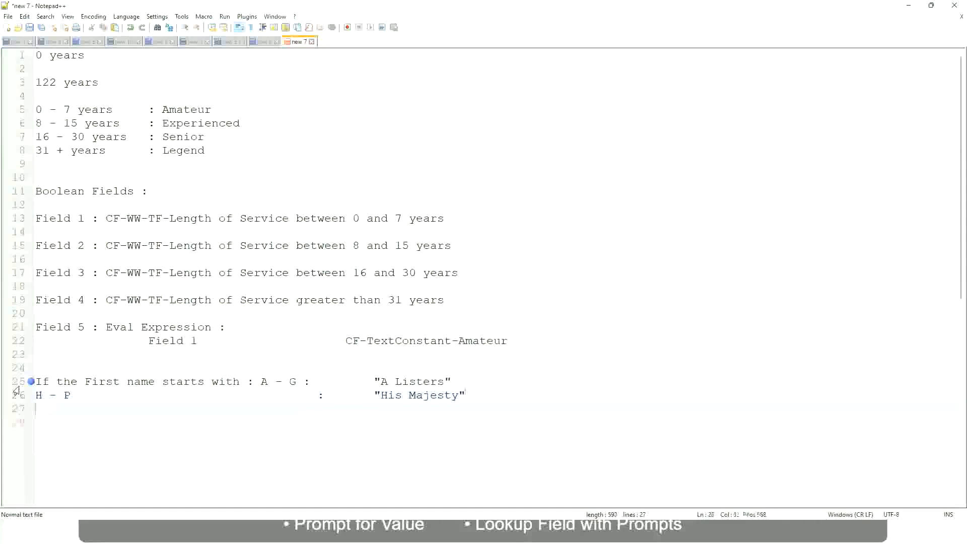
# Step: Add a line for the range L - Z with the value "Lords", aligned with tabs
pyautogui.write('L')
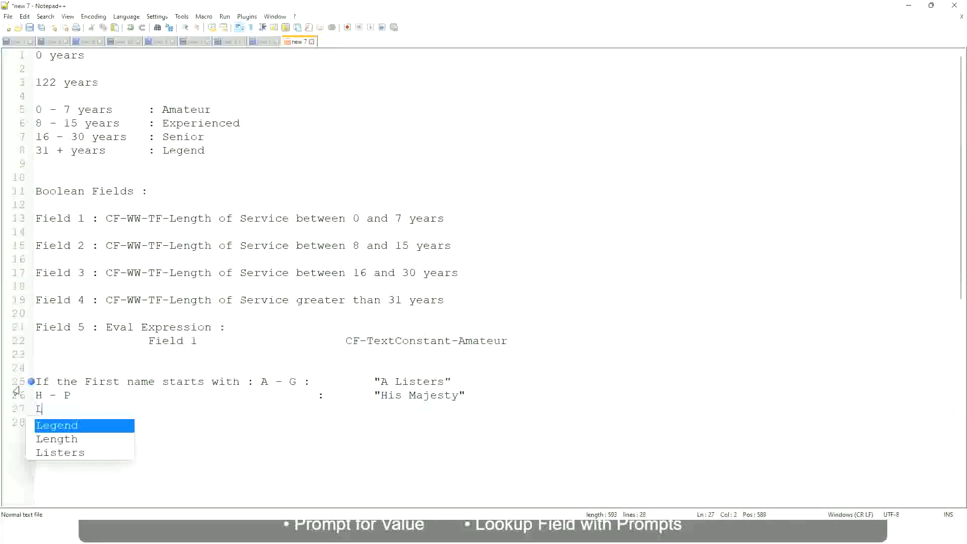
pyautogui.write(' - Z')
pyautogui.press('Tab')
pyautogui.press('Tab')
pyautogui.press('Tab')
pyautogui.press('Tab')
pyautogui.press('Tab')
pyautogui.press('Tab')
pyautogui.press('Tab')
pyautogui.press('Tab')
pyautogui.press('Tab')
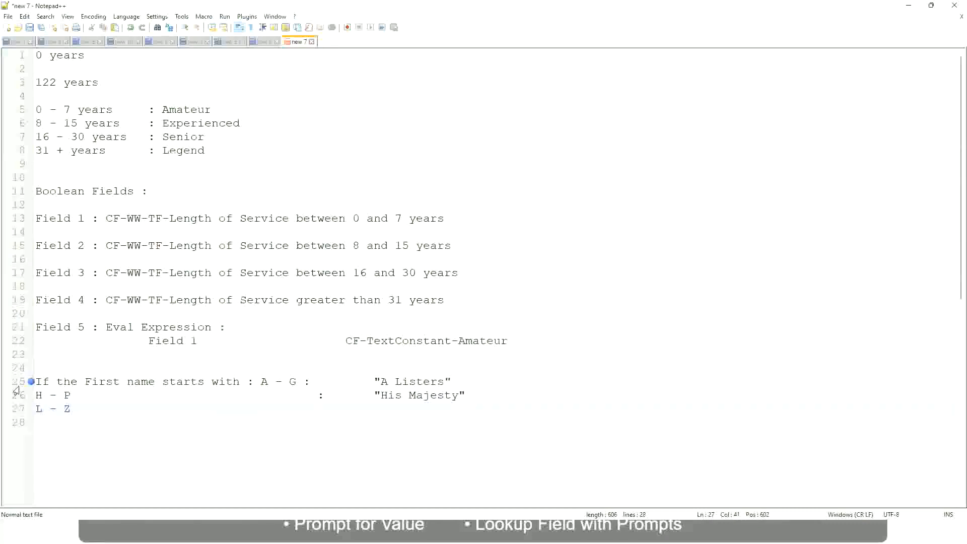
pyautogui.write(':')
pyautogui.press('Tab')
pyautogui.write('"Lords')
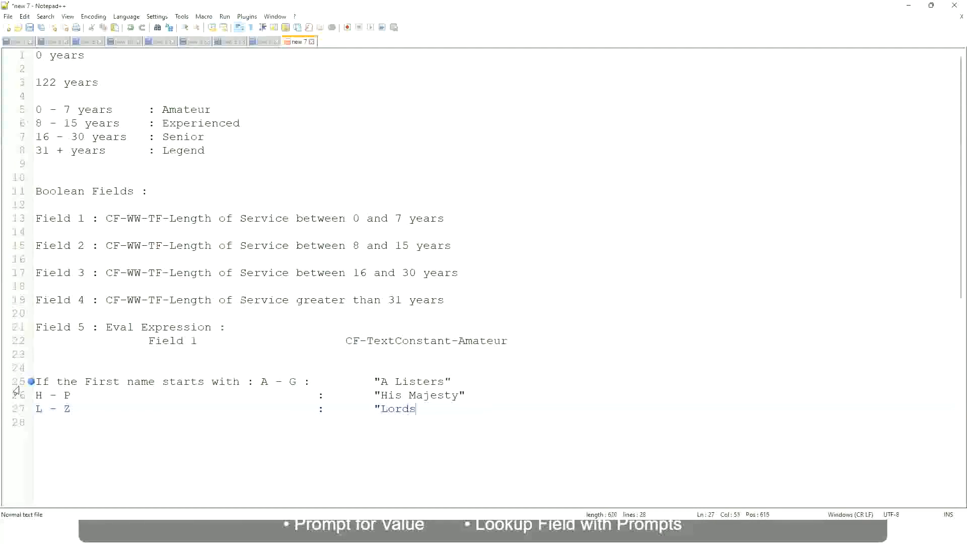
pyautogui.write('""')
pyautogui.press('BackSpace')
pyautogui.press('Right')
# Step: Replace the three name-range lines with a new rule beginning "If Job Profile is"
pyautogui.moveTo(420, 409); pyautogui.dragTo(464, 381)
pyautogui.click(398, 381)
pyautogui.click(438, 383)
pyautogui.click(437, 398)
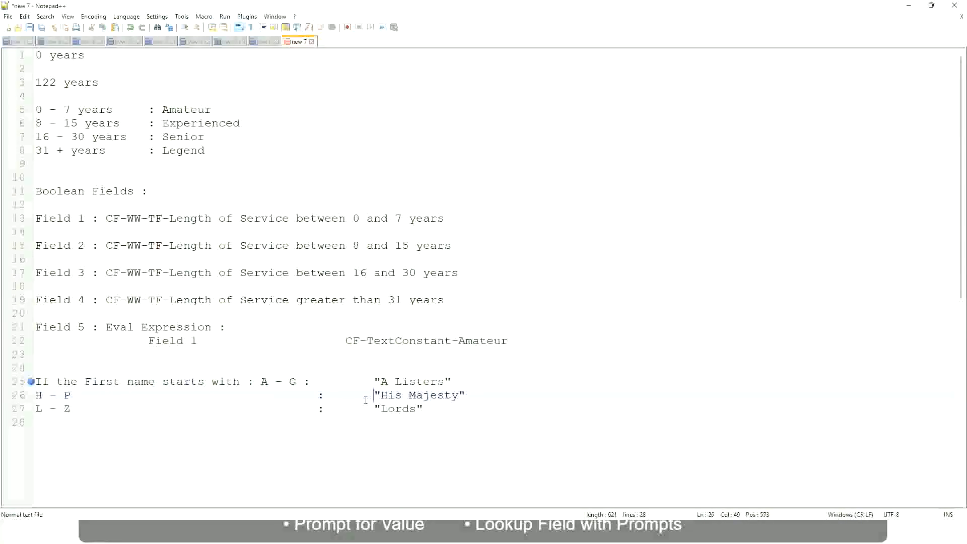
pyautogui.moveTo(432, 409); pyautogui.dragTo(31, 382)
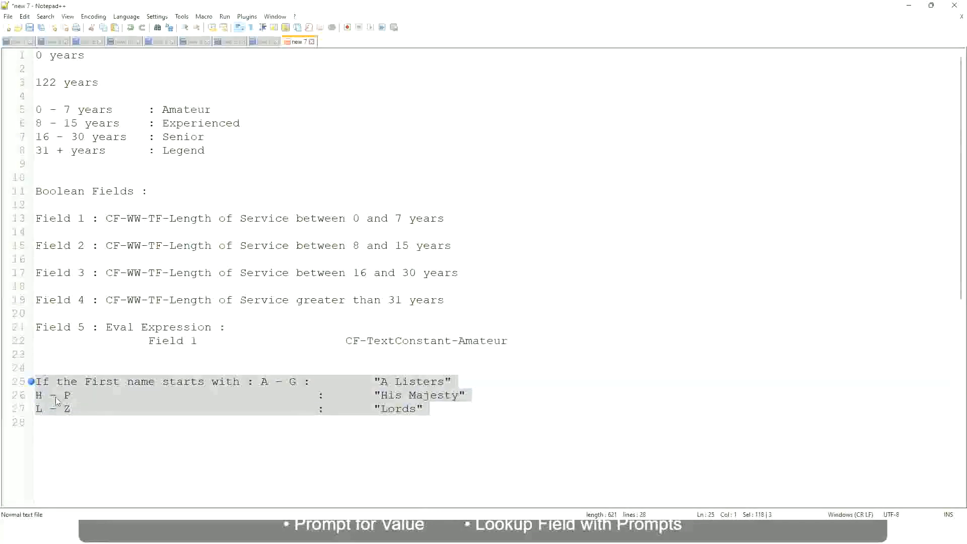
pyautogui.write('If')
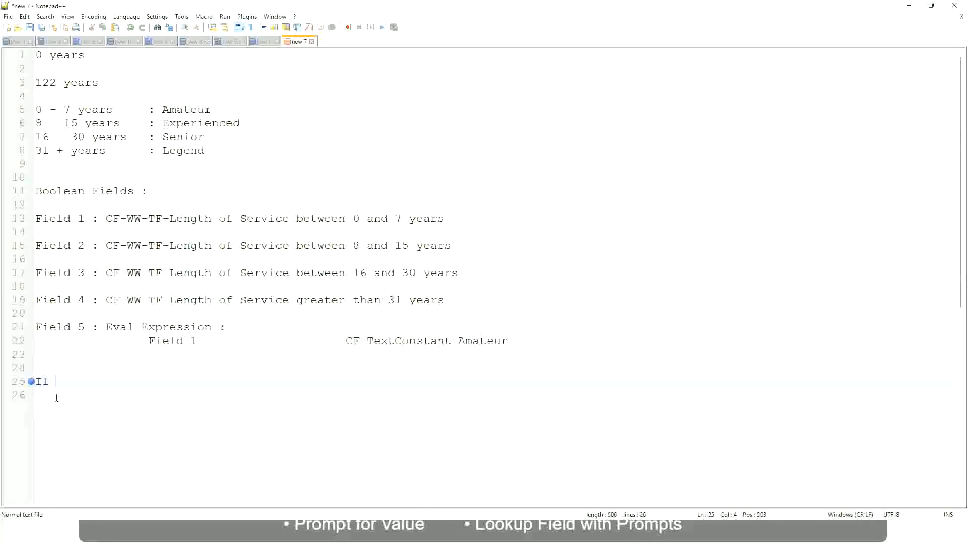
pyautogui.write(' Prior E')
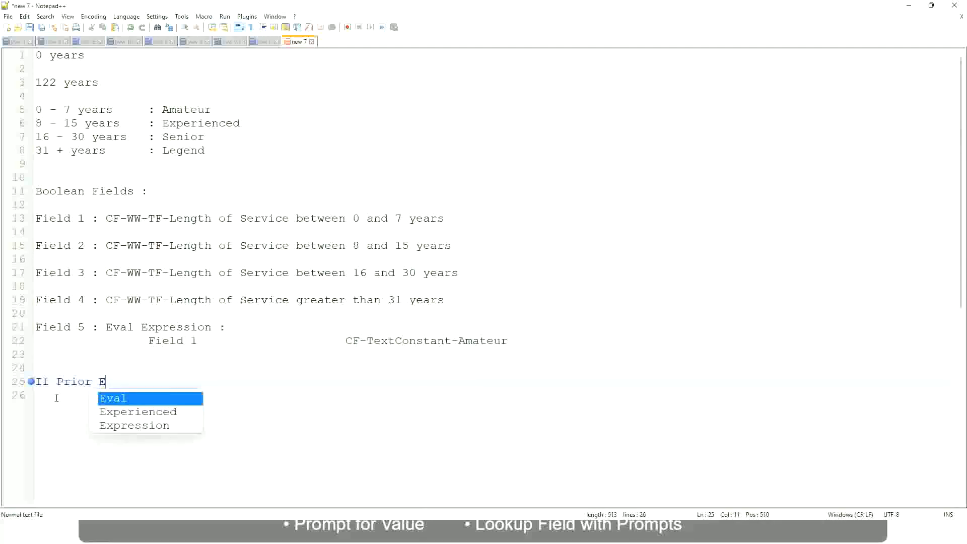
pyautogui.write('xperience')
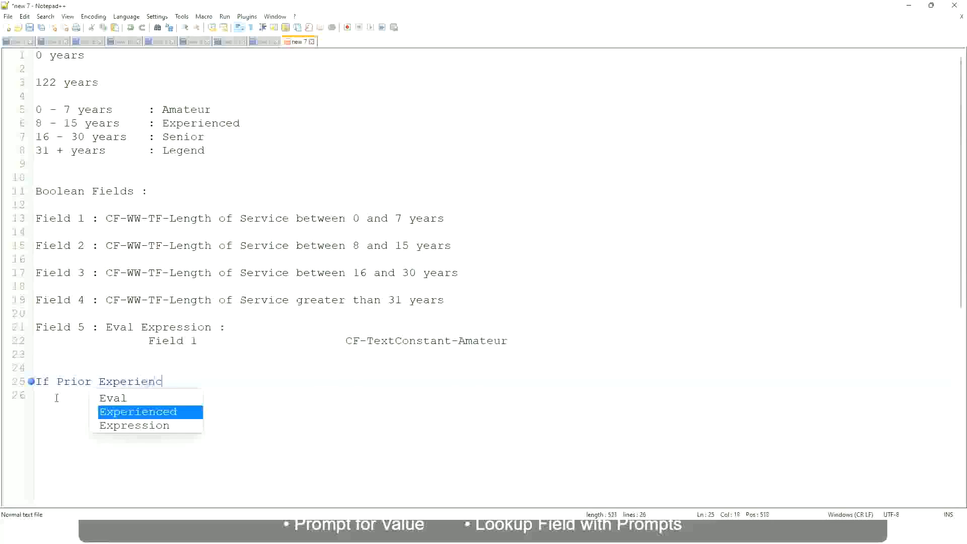
pyautogui.press('BackSpace')
pyautogui.press('BackSpace')
pyautogui.press('BackSpace')
pyautogui.press('BackSpace')
pyautogui.press('BackSpace')
pyautogui.press('BackSpace')
pyautogui.press('BackSpace')
pyautogui.press('BackSpace')
pyautogui.press('BackSpace')
pyautogui.press('BackSpace')
pyautogui.press('BackSpace')
pyautogui.press('BackSpace')
pyautogui.press('BackSpace')
pyautogui.press('BackSpace')
pyautogui.press('BackSpace')
pyautogui.press('BackSpace')
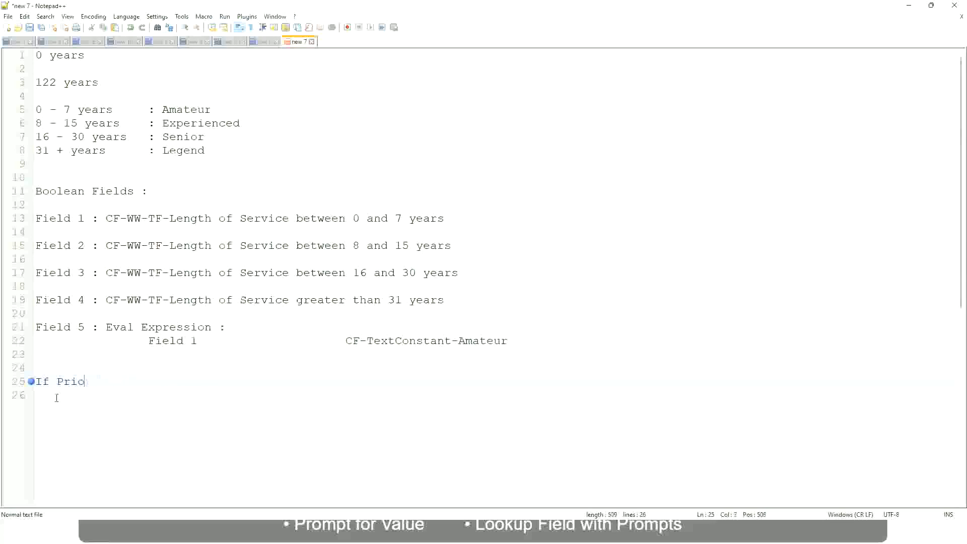
pyautogui.write('Job Profile is ')
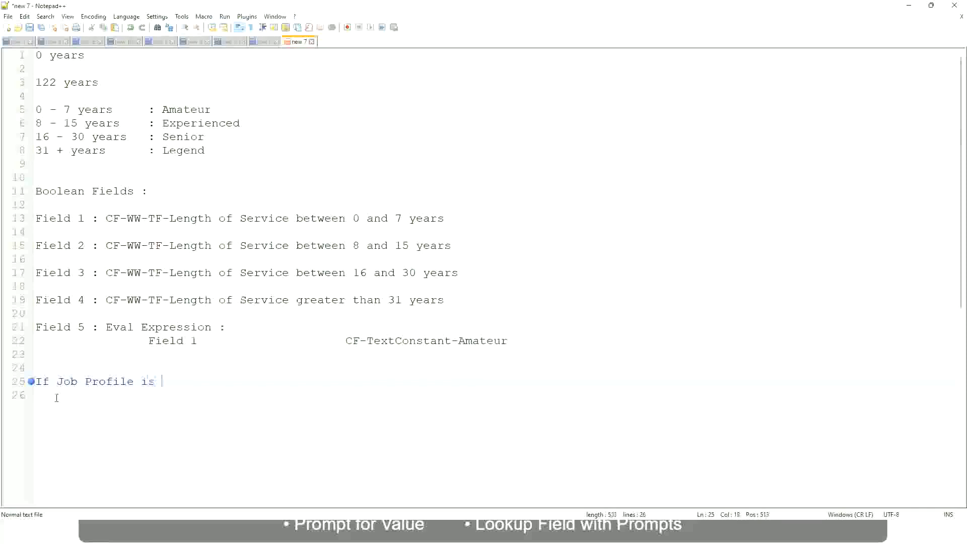
pyautogui.write(': Manager')
# Step: Reword the condition to "If Management Level is Manager or Above"
pyautogui.press('BackSpace')
pyautogui.press('BackSpace')
pyautogui.press('BackSpace')
pyautogui.press('BackSpace')
pyautogui.press('BackSpace')
pyautogui.press('BackSpace')
pyautogui.press('BackSpace')
pyautogui.press('BackSpace')
pyautogui.press('BackSpace')
pyautogui.press('BackSpace')
pyautogui.press('BackSpace')
pyautogui.press('BackSpace')
pyautogui.press('BackSpace')
pyautogui.press('BackSpace')
pyautogui.press('BackSpace')
pyautogui.press('BackSpace')
pyautogui.press('BackSpace')
pyautogui.press('BackSpace')
pyautogui.press('BackSpace')
pyautogui.press('BackSpace')
pyautogui.write('Manage')
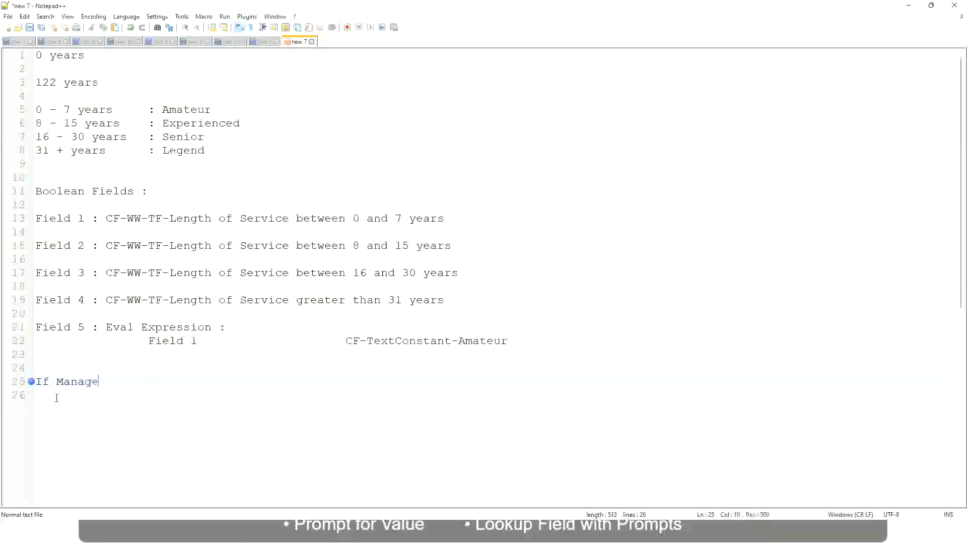
pyautogui.write('ment Level is Manager ')
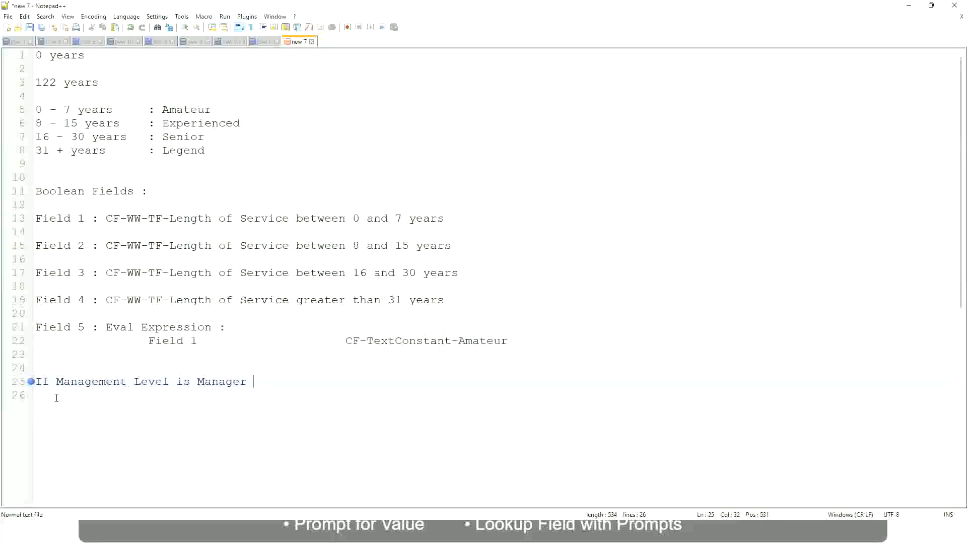
pyautogui.write('or Above')
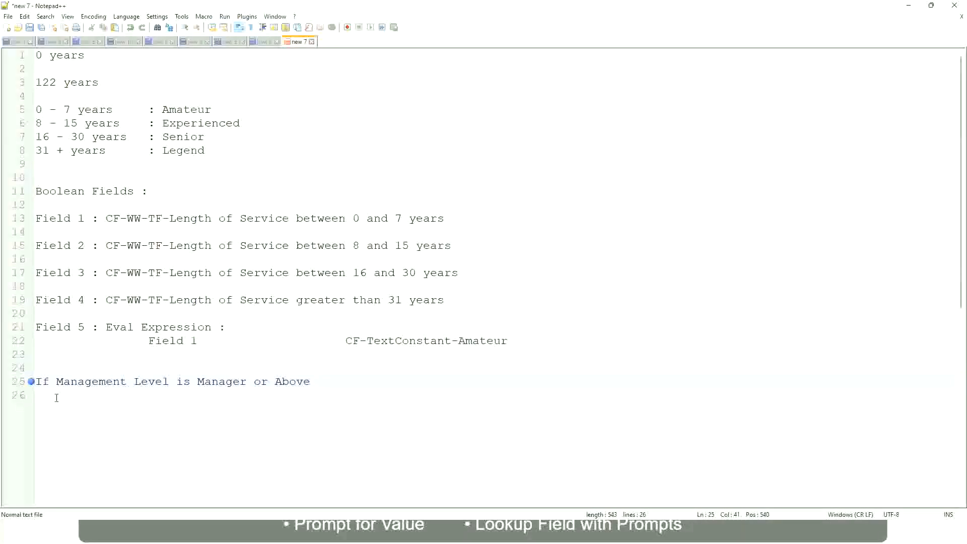
# Step: Add "Proposed Allowance Plan : Car Allowance" after the condition, spaced with tabs, and start a new line
pyautogui.press('Tab')
pyautogui.press('Tab')
pyautogui.press('Tab')
pyautogui.press('Tab')
pyautogui.write('Proposed')
pyautogui.write('Allowance ')
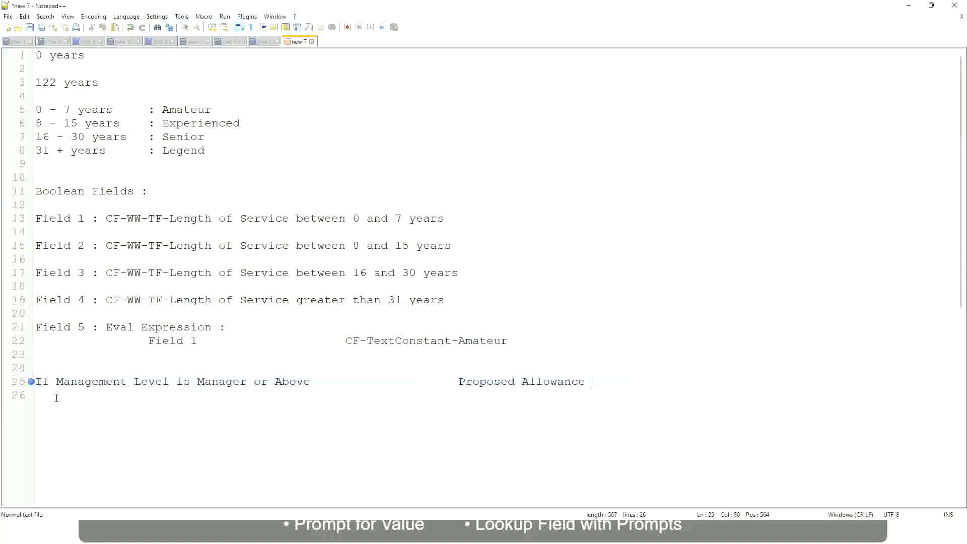
pyautogui.write('Plan')
pyautogui.write(': Car Allowance')
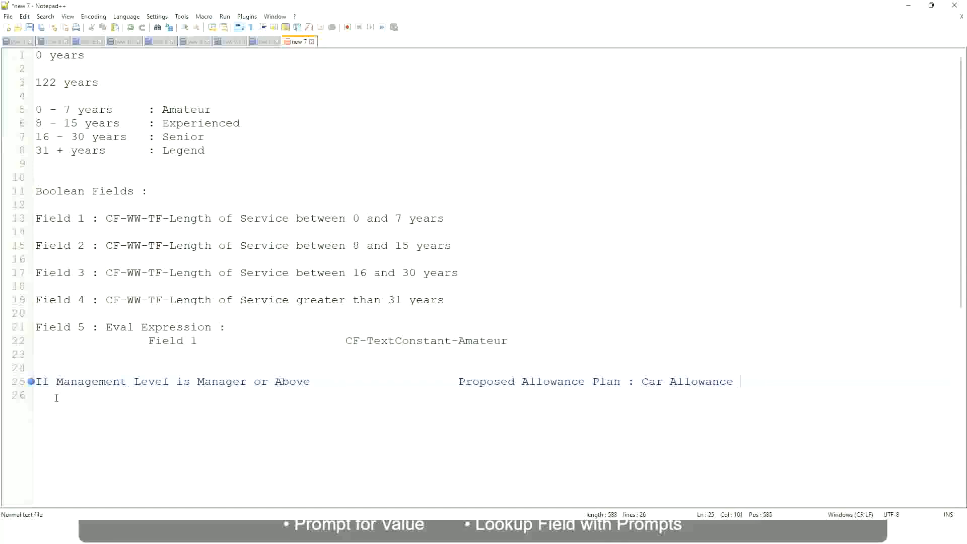
pyautogui.press('Return')
# Step: Begin a second rule "If Management Level is" and remove "or Above" from the Manager condition
pyautogui.write('If Management Level is')
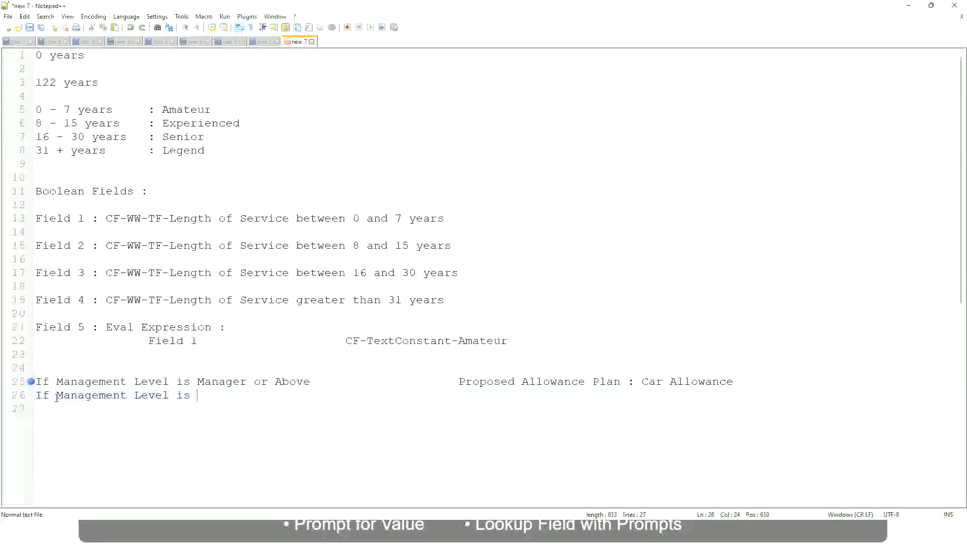
pyautogui.press('Up')
pyautogui.press('Right')
pyautogui.press('Right')
pyautogui.press('Right')
pyautogui.press('Right')
pyautogui.press('Right')
pyautogui.press('Right')
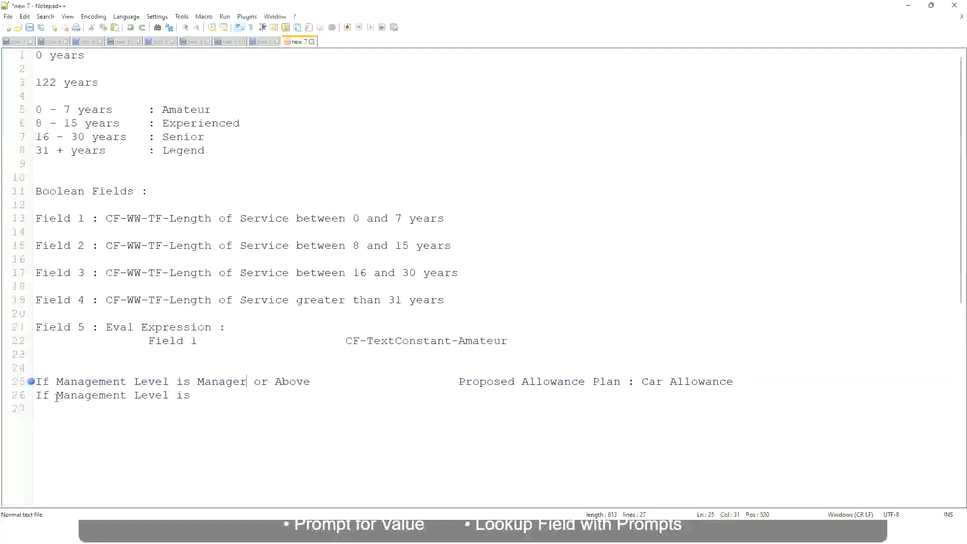
pyautogui.hotkey('shift', 'Right')
pyautogui.hotkey('shift', 'Right')
pyautogui.hotkey('shift', 'Right')
pyautogui.hotkey('shift', 'Right')
pyautogui.hotkey('shift', 'Right')
pyautogui.hotkey('shift', 'Right')
pyautogui.hotkey('shift', 'Right')
pyautogui.hotkey('shift', 'Right')
pyautogui.hotkey('shift', 'Right')
pyautogui.press('Delete')
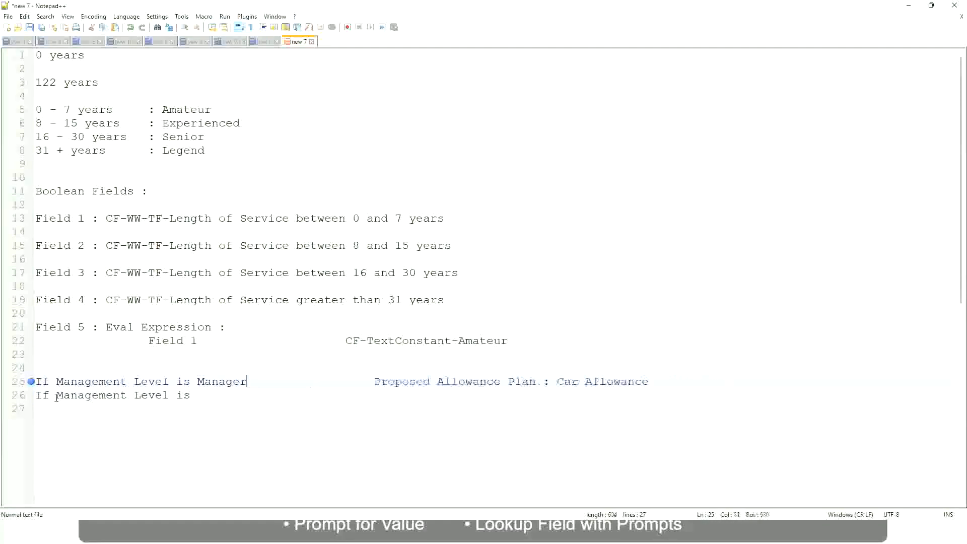
# Step: Complete the second rule as Director with "Executive Allowance" and start a new line
pyautogui.press('Down')
pyautogui.write('Director                 ')
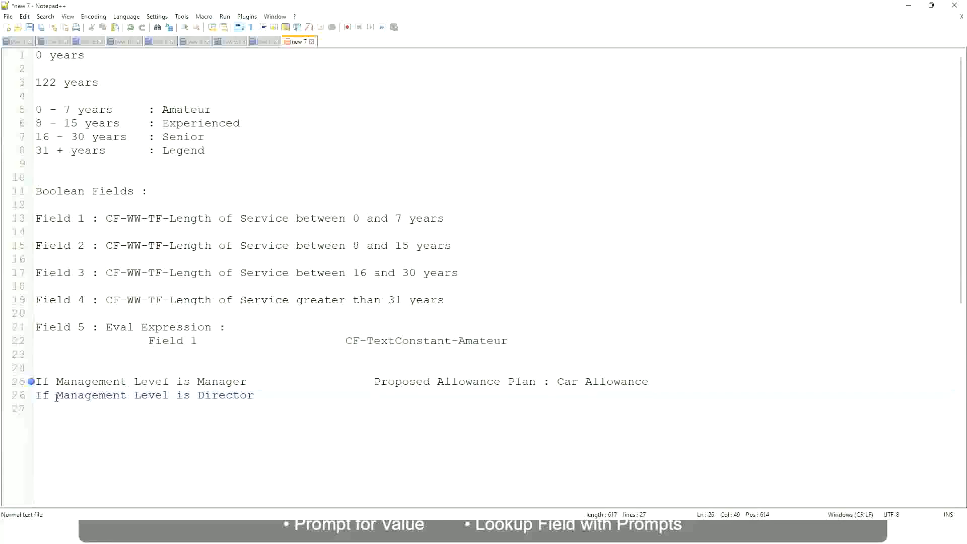
pyautogui.write('Executive ')
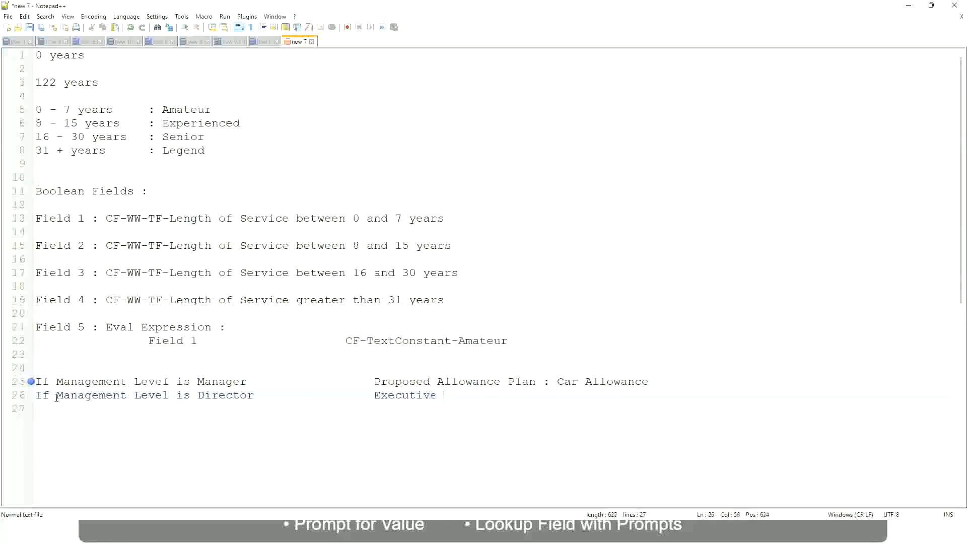
pyautogui.write('Allowance')
pyautogui.press('Return')
# Step: Add a third rule "If Management Level is CEO" with "CEO Allowance"
pyautogui.write('If Management')
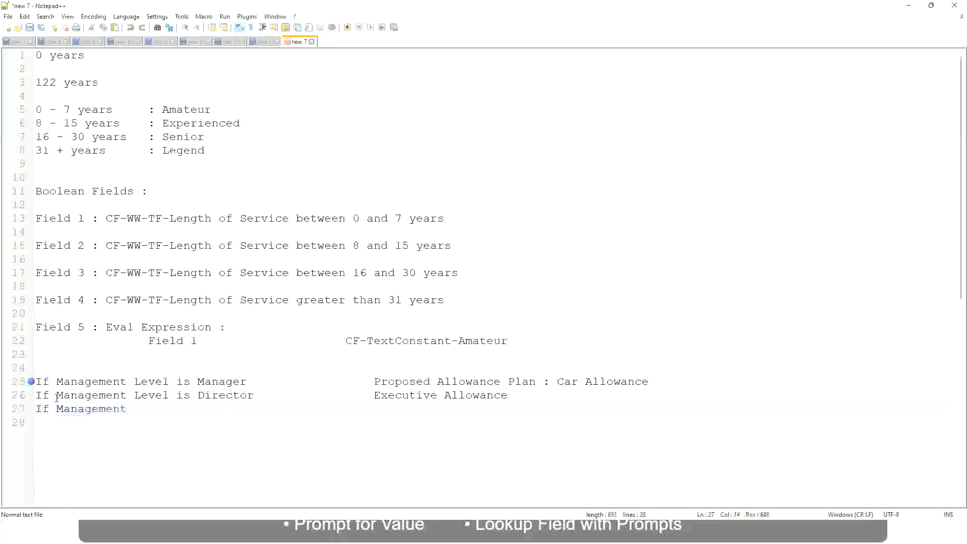
pyautogui.write(' le')
pyautogui.press('BackSpace')
pyautogui.press('BackSpace')
pyautogui.write('le')
pyautogui.press('BackSpace')
pyautogui.press('BackSpace')
pyautogui.write('Le')
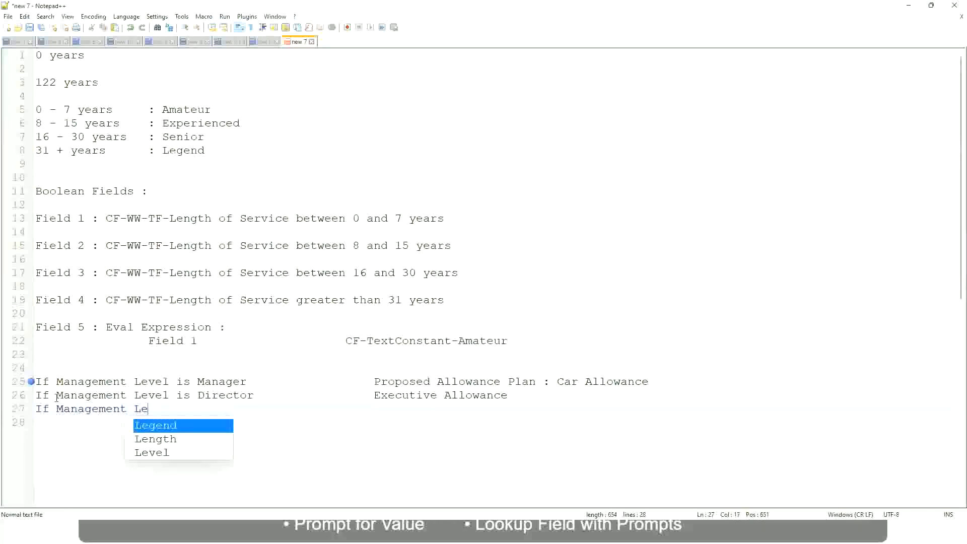
pyautogui.press('Down')
pyautogui.press('Down')
pyautogui.press('Return')
pyautogui.write('is ')
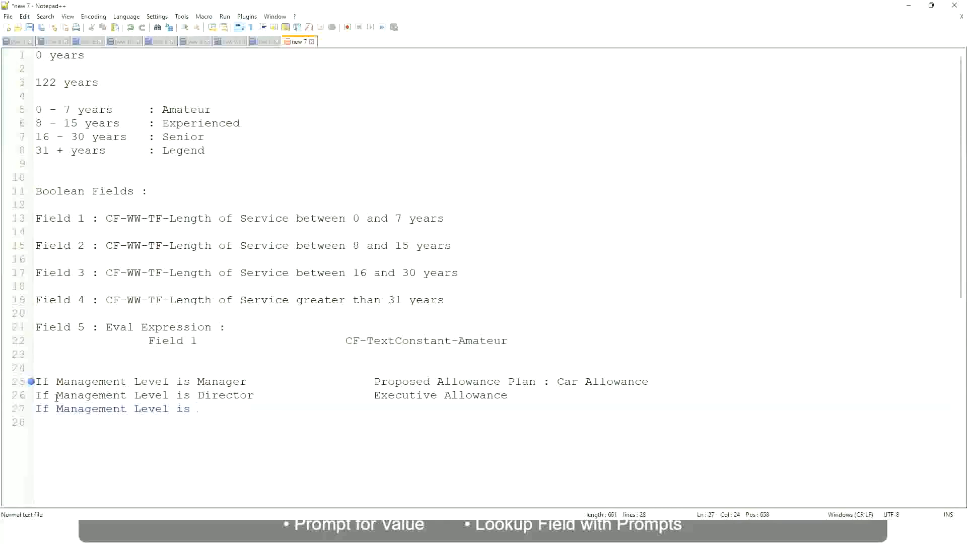
pyautogui.write('CEO')
pyautogui.write('CEO Allowance')
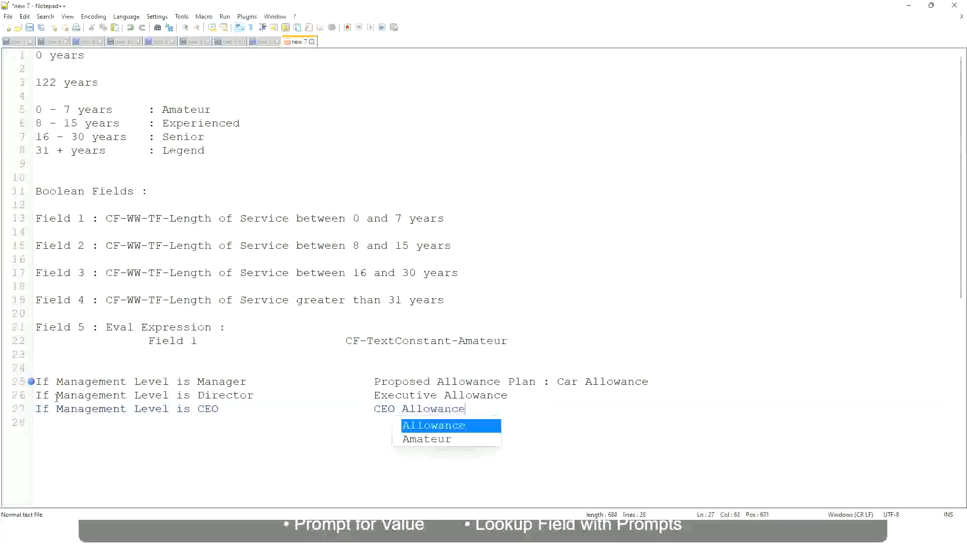
pyautogui.press('Escape')
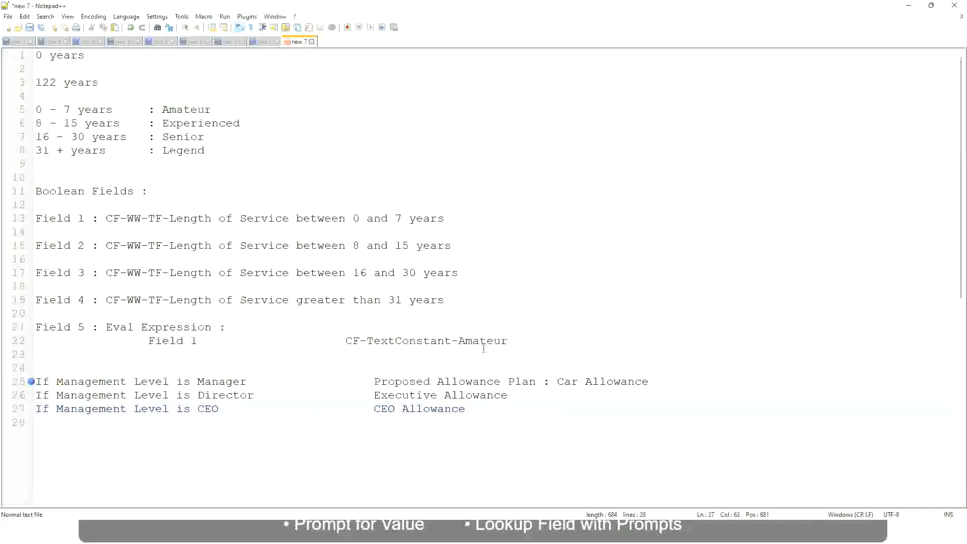
# Step: Replace the Manager rule's allowance text with "First Line Manager"
pyautogui.click(557, 382)
pyautogui.moveTo(557, 381); pyautogui.dragTo(649, 377)
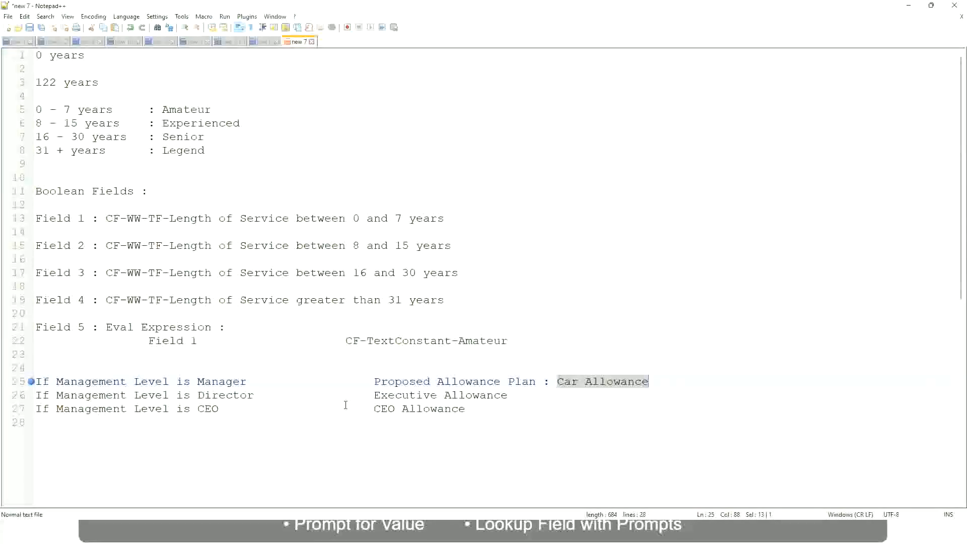
pyautogui.click(455, 385)
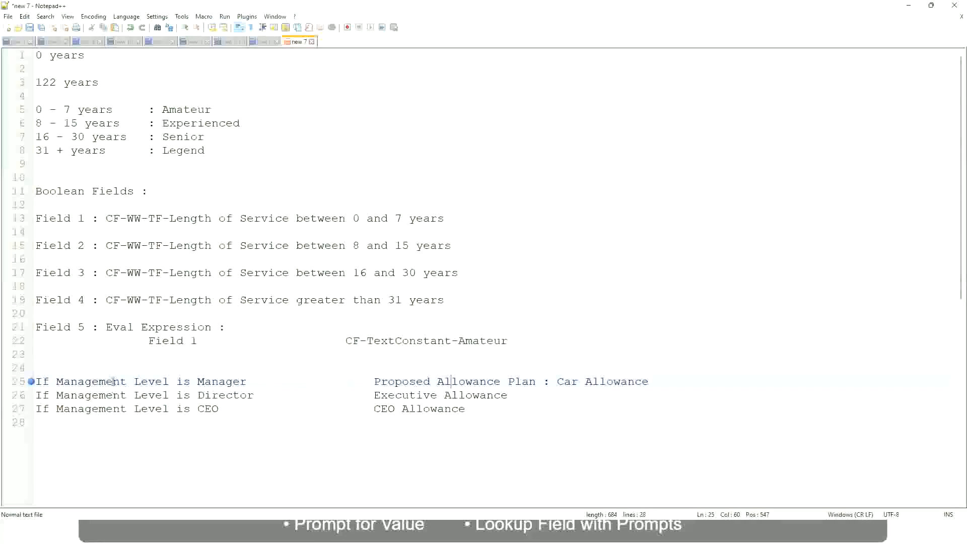
pyautogui.click(197, 381)
pyautogui.moveTo(375, 381); pyautogui.dragTo(663, 378)
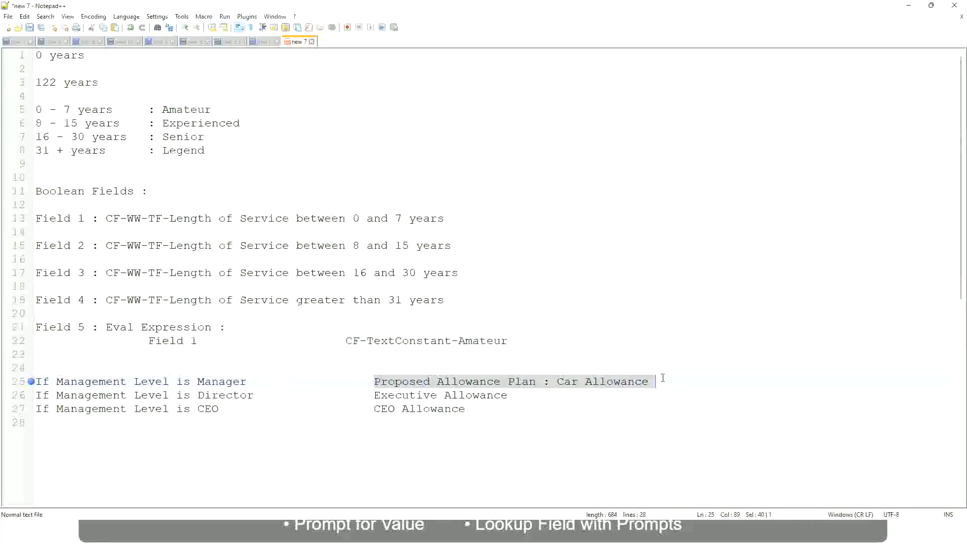
pyautogui.write('Managers')
pyautogui.press('BackSpace')
pyautogui.press('BackSpace')
pyautogui.press('BackSpace')
pyautogui.press('BackSpace')
pyautogui.press('BackSpace')
pyautogui.press('BackSpace')
pyautogui.press('BackSpace')
pyautogui.press('BackSpace')
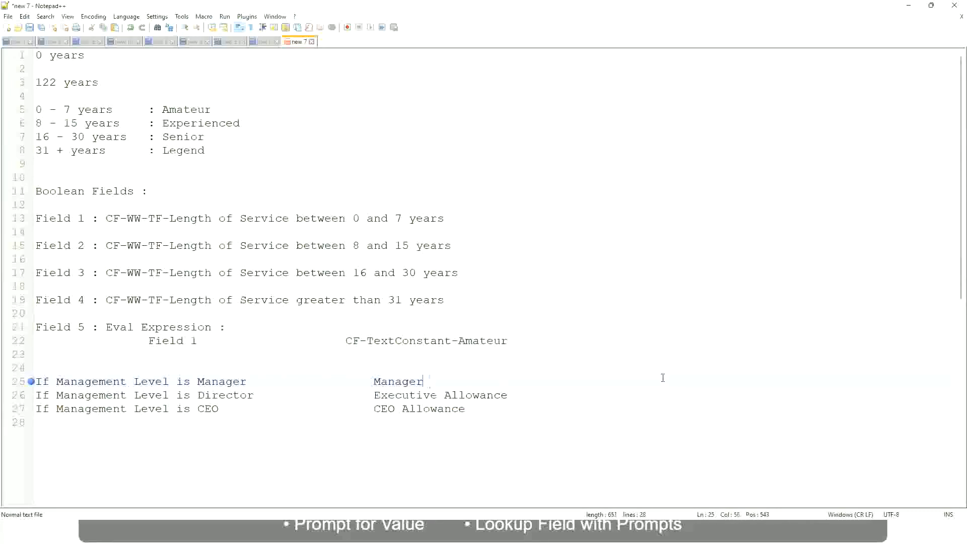
pyautogui.write('First Line Ma')
pyautogui.write('nager')
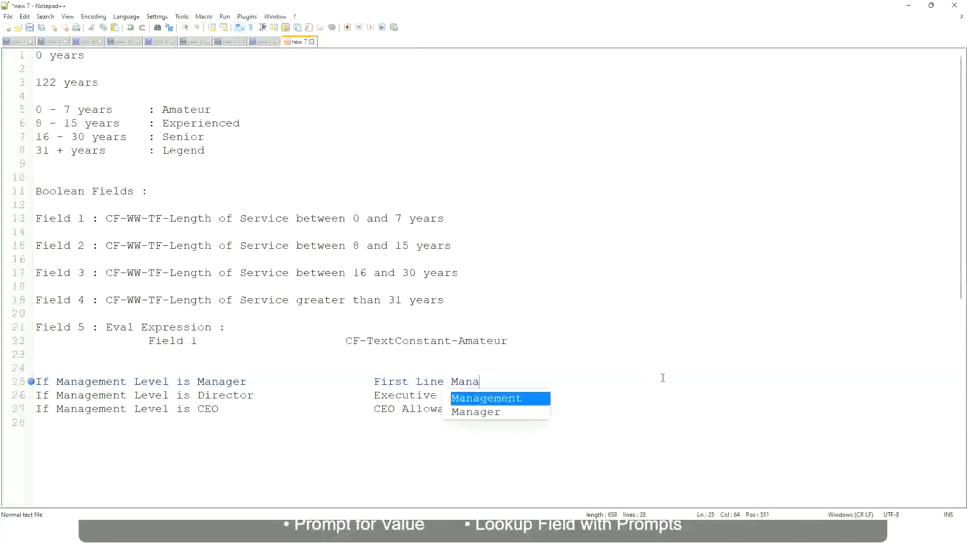
pyautogui.press('Left')
pyautogui.press('Left')
pyautogui.press('Left')
pyautogui.press('Left')
pyautogui.press('Left')
pyautogui.press('Left')
pyautogui.press('Left')
pyautogui.press('Left')
pyautogui.press('Left')
pyautogui.press('Left')
pyautogui.press('Left')
pyautogui.press('Left')
pyautogui.press('Left')
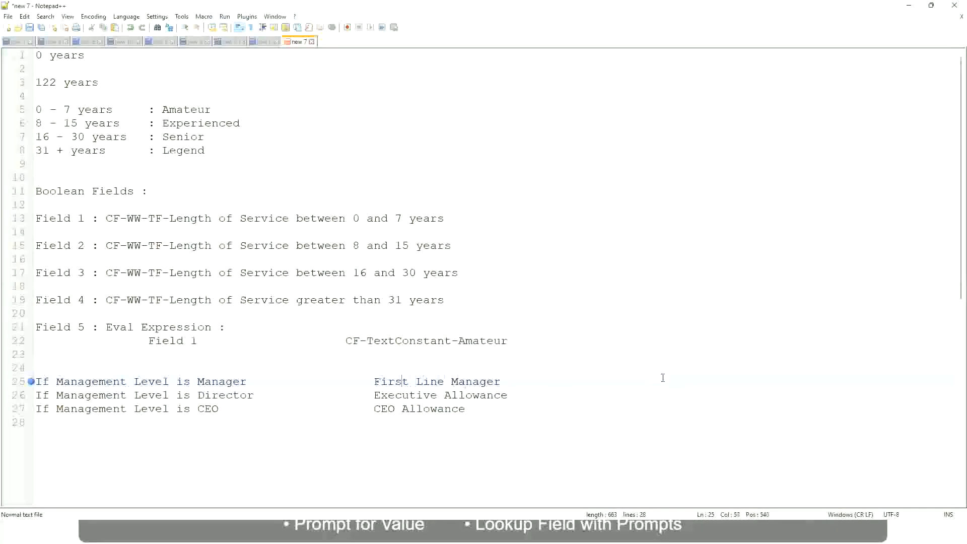
# Step: Prefix the Manager rule's text with "Name of the" and replace the Director rule's allowance with "Name of"
pyautogui.write('Name of the')
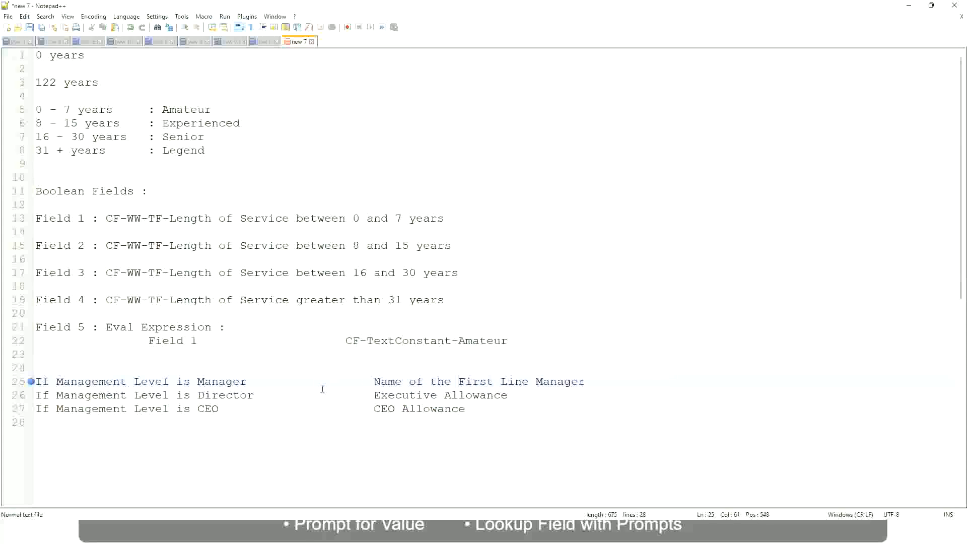
pyautogui.click(374, 396)
pyautogui.moveTo(375, 395); pyautogui.dragTo(508, 395)
pyautogui.write('Name')
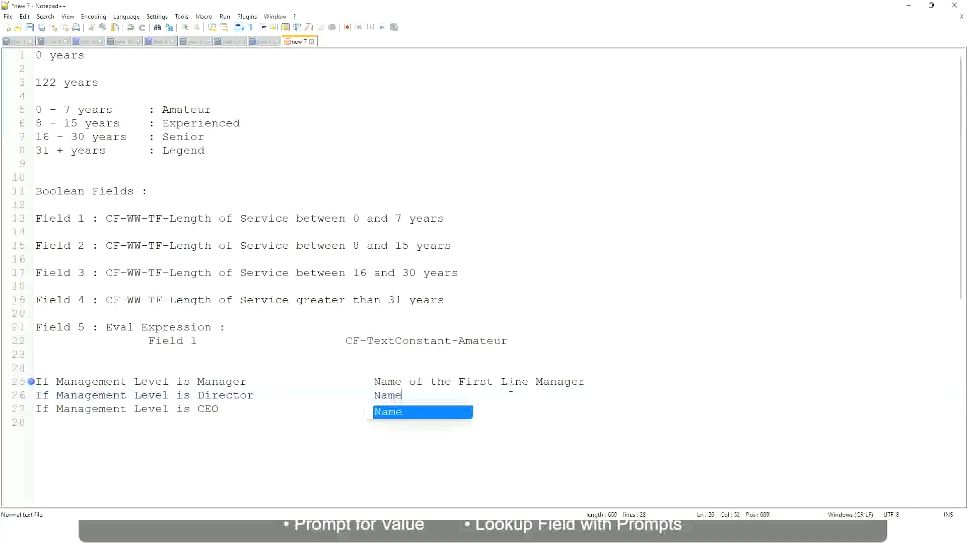
pyautogui.write('   of ')
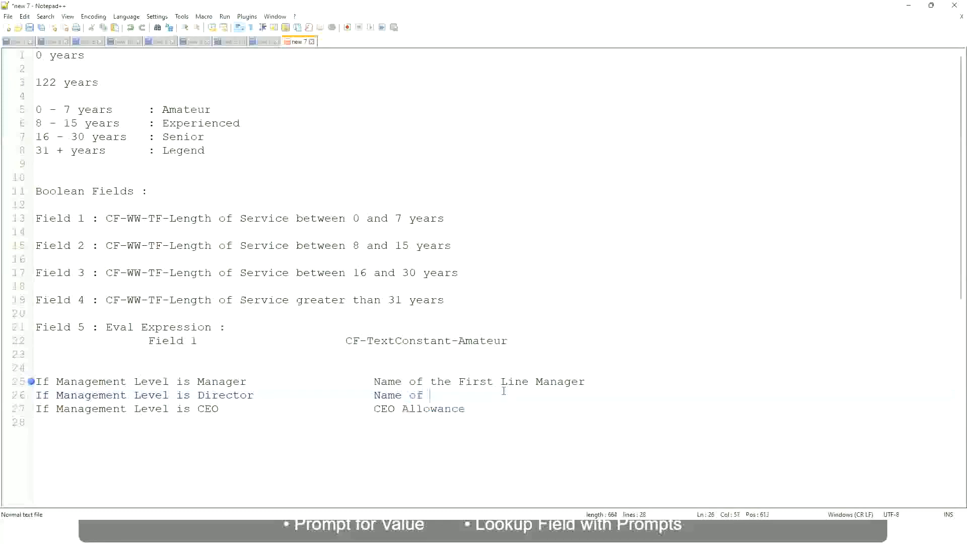
pyautogui.write('First')
pyautogui.press('BackSpace')
pyautogui.press('BackSpace')
pyautogui.press('BackSpace')
pyautogui.press('BackSpace')
pyautogui.press('BackSpace')
pyautogui.press('BackSpace')
# Step: Change "First" to "Second" in the Manager rule and complete the Director rule as "Name of Manager"
pyautogui.doubleClick(474, 383)
pyautogui.write('Second')
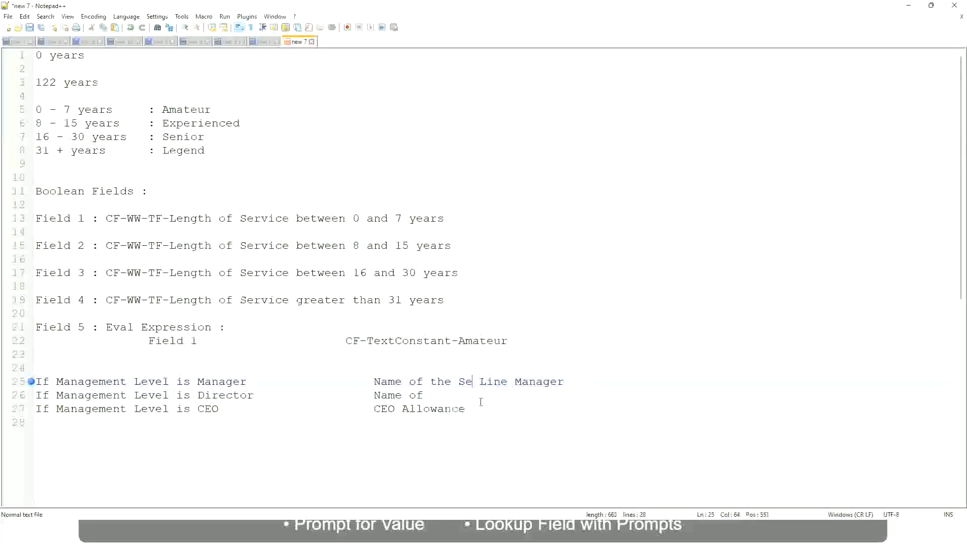
pyautogui.press('BackSpace')
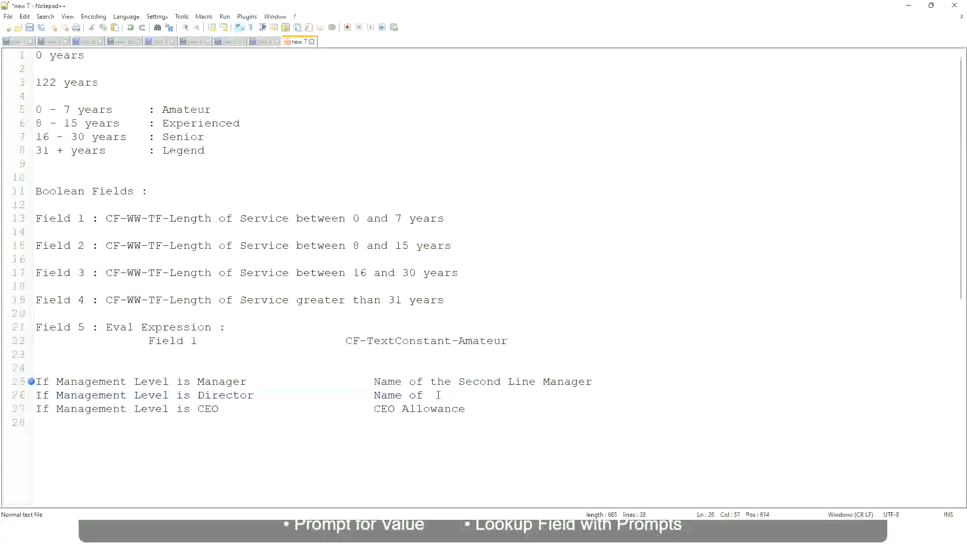
pyautogui.write('Manager')
# Step: Replace the CEO rule's allowance with "name of CEO/Himself/Herself"
pyautogui.moveTo(373, 409); pyautogui.dragTo(478, 408)
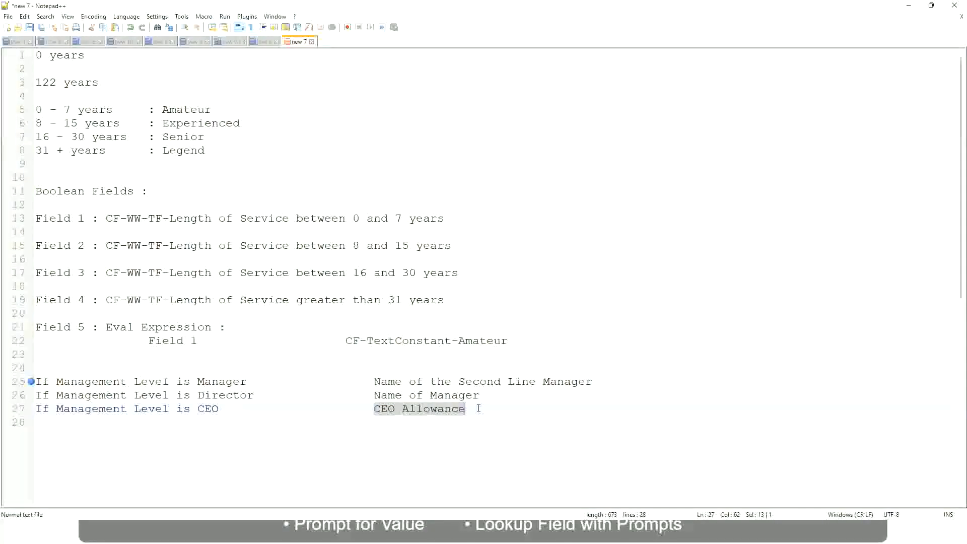
pyautogui.write('name of CEO ')
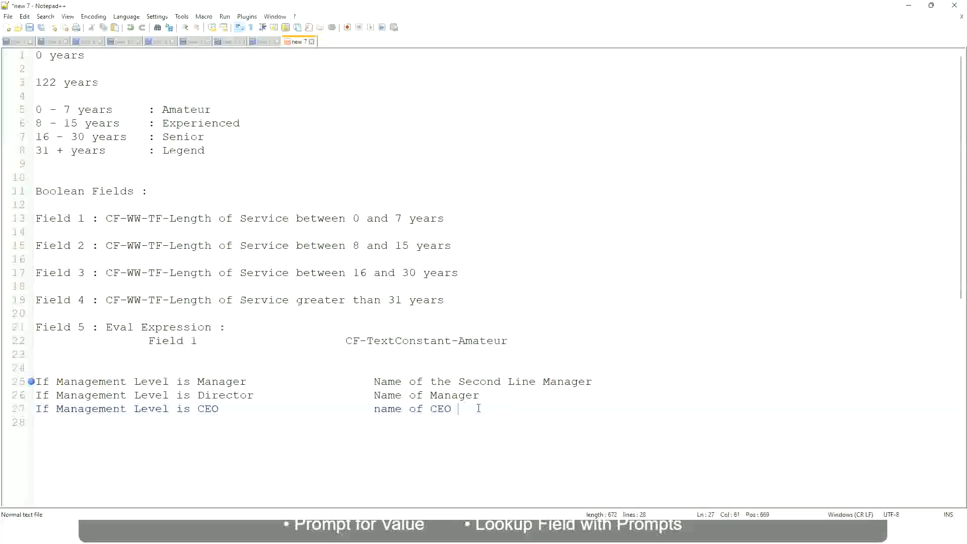
pyautogui.write('/Himself/Herself')
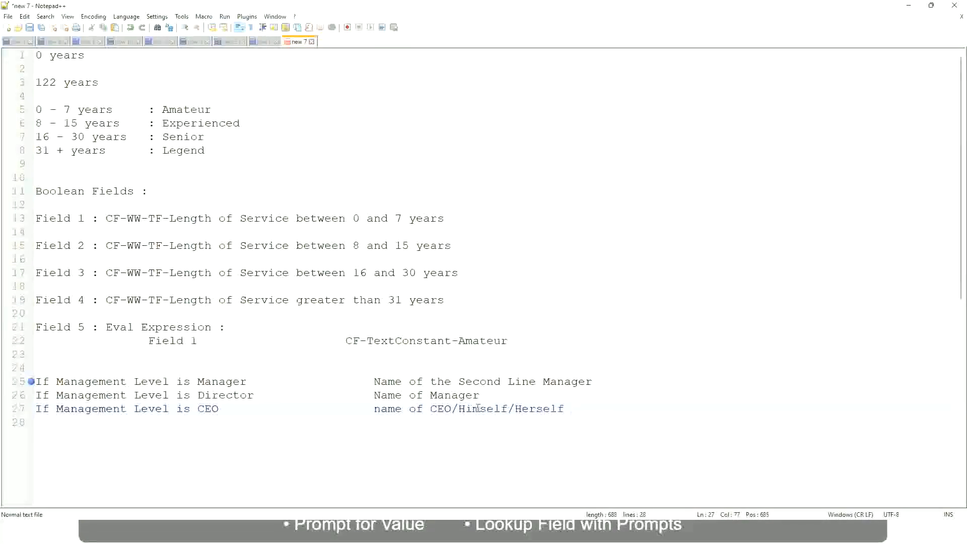
# Step: Review the management-level rules and the length-of-service band labels in the text file
pyautogui.click(354, 414)
pyautogui.click(147, 381)
pyautogui.click(225, 382)
pyautogui.click(238, 395)
pyautogui.click(481, 395)
pyautogui.click(218, 396)
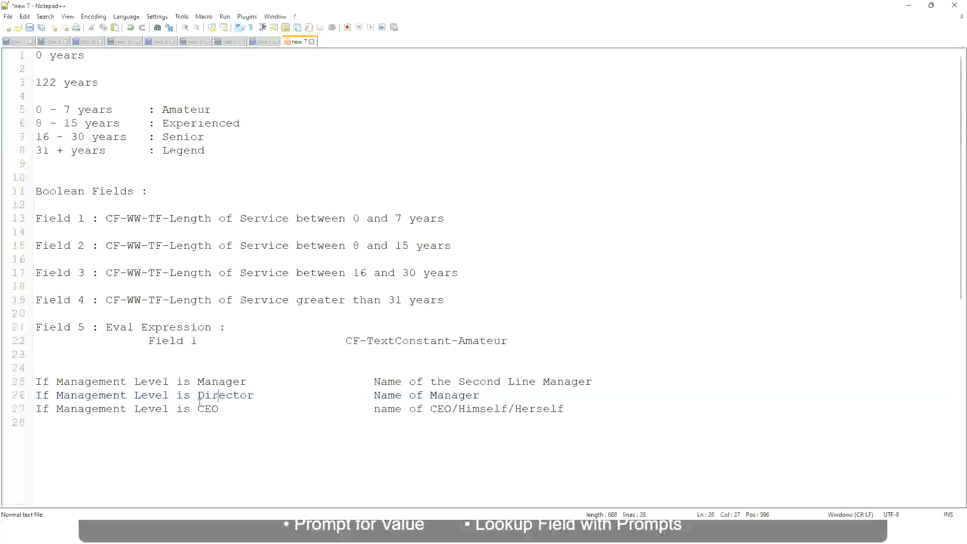
pyautogui.click(209, 409)
pyautogui.click(452, 411)
pyautogui.click(567, 409)
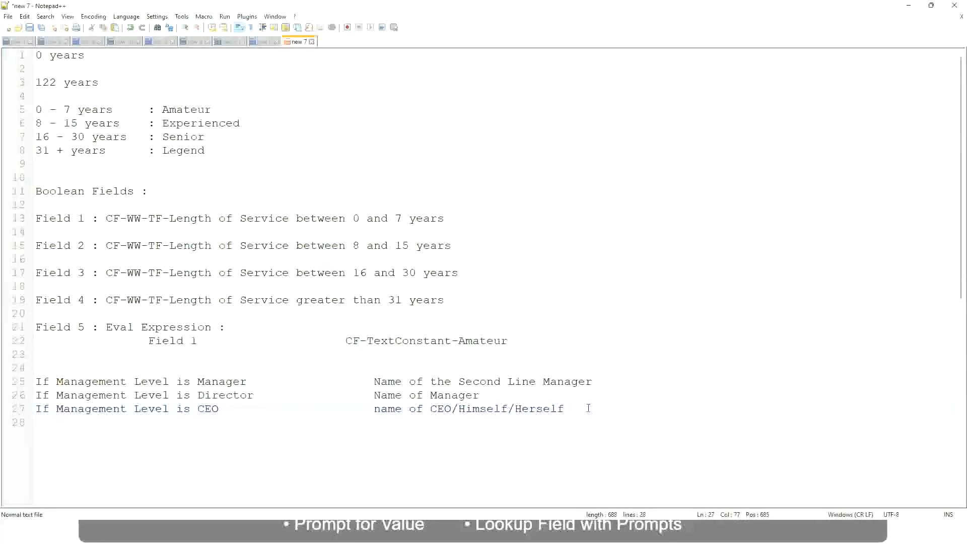
pyautogui.moveTo(584, 406); pyautogui.dragTo(18, 388)
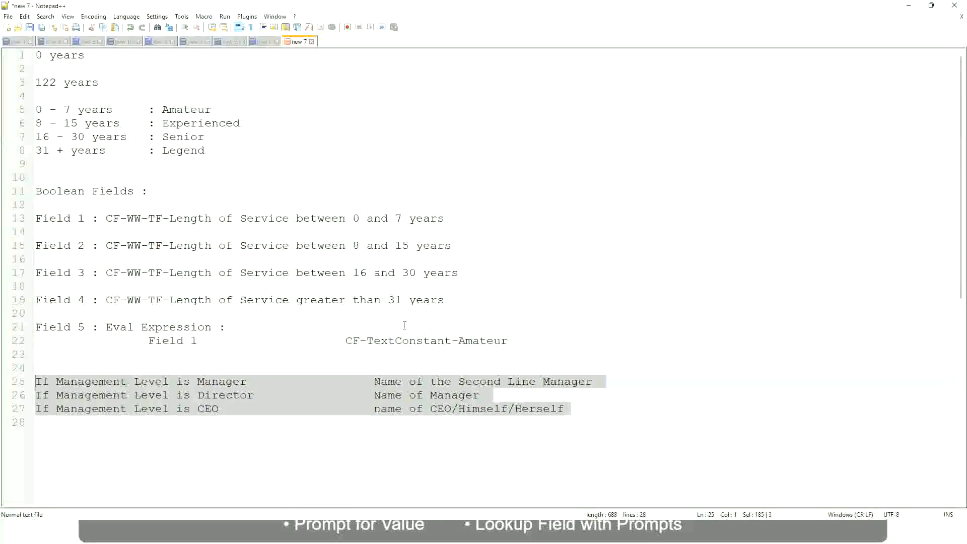
pyautogui.click(409, 382)
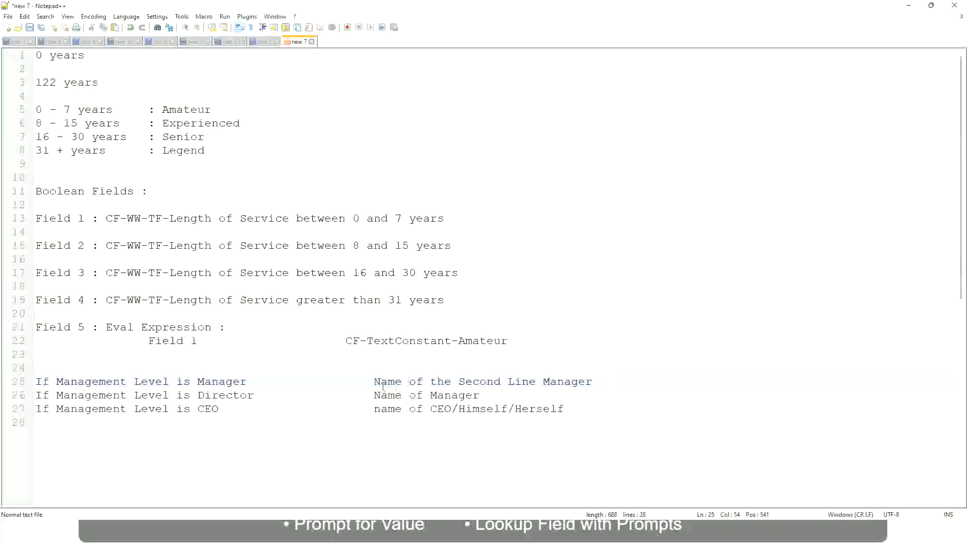
pyautogui.moveTo(374, 382); pyautogui.dragTo(594, 381)
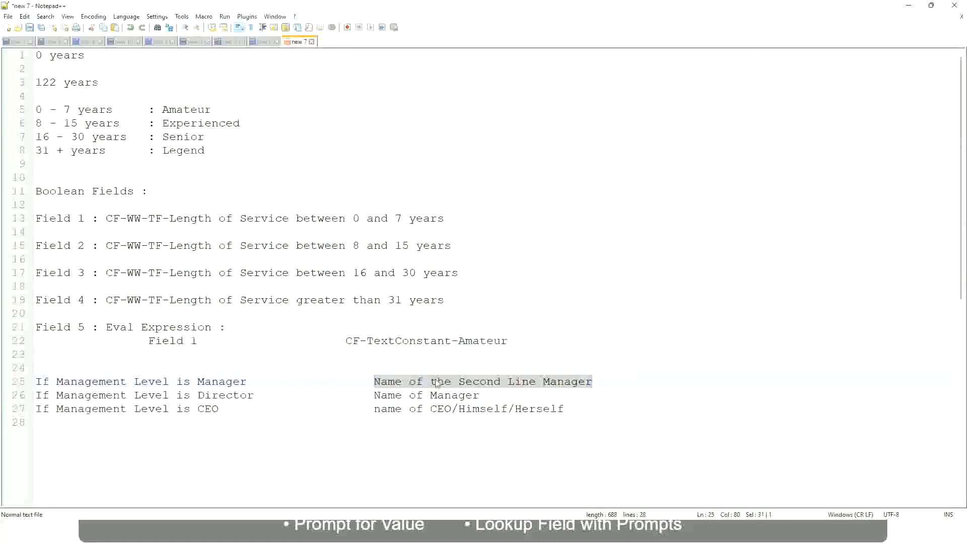
pyautogui.click(452, 384)
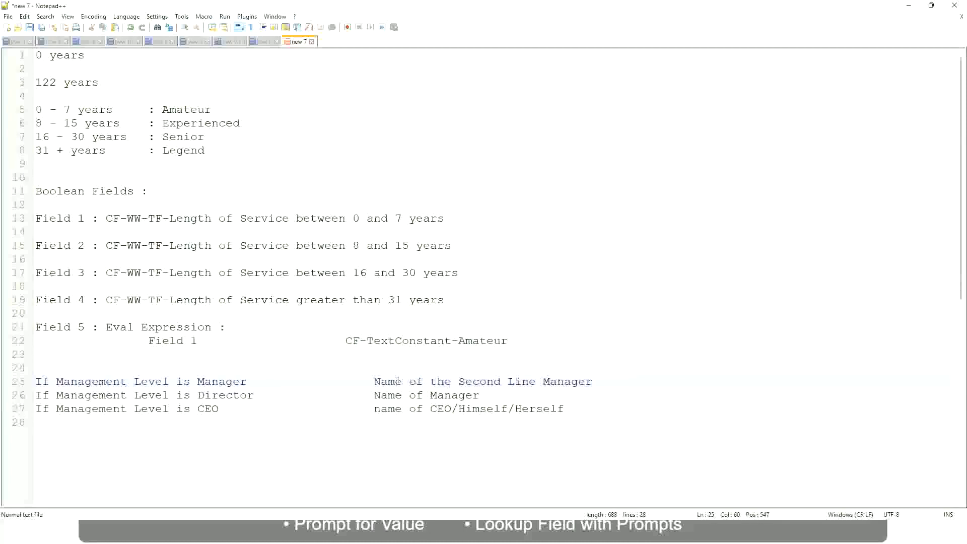
pyautogui.moveTo(374, 381); pyautogui.dragTo(595, 380)
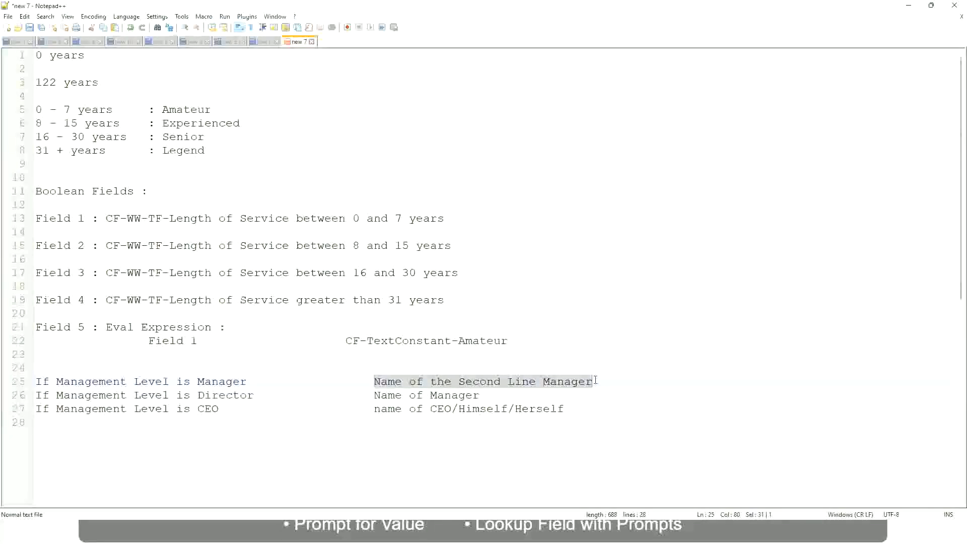
pyautogui.click(495, 384)
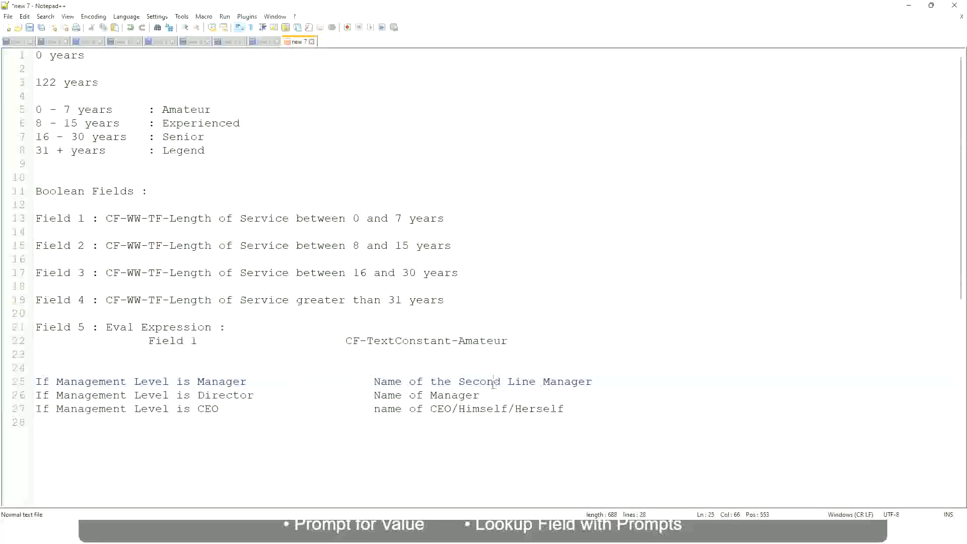
pyautogui.click(252, 382)
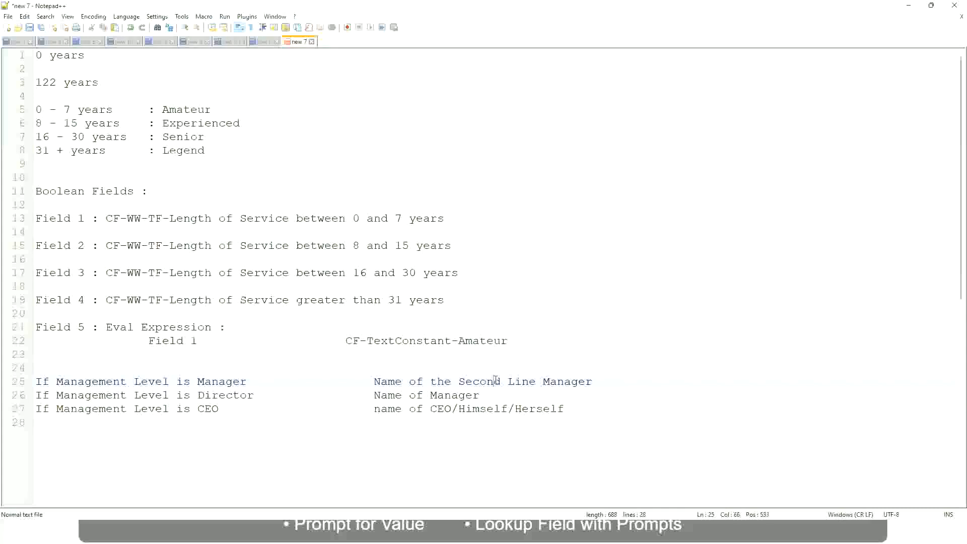
pyautogui.moveTo(529, 381); pyautogui.dragTo(537, 381)
pyautogui.click(607, 379)
pyautogui.click(570, 375)
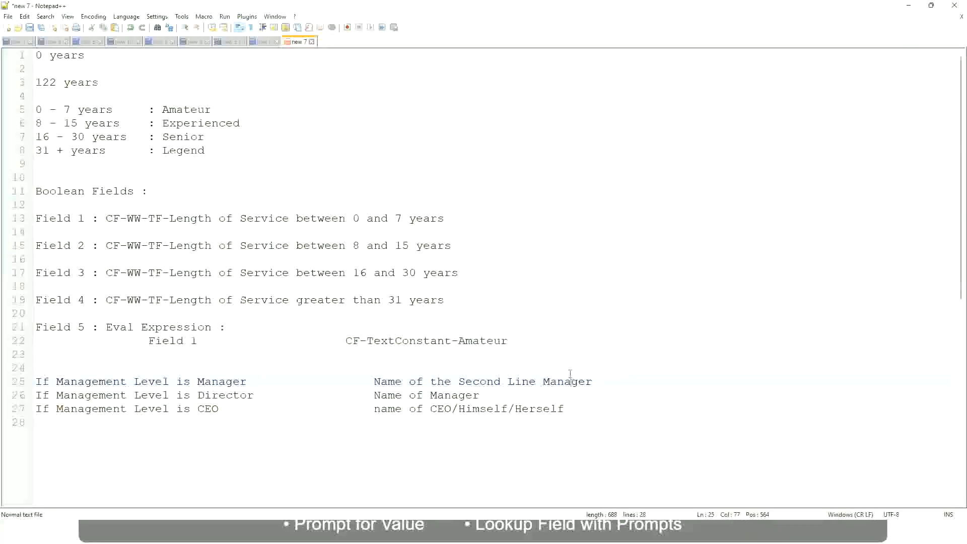
pyautogui.doubleClick(185, 114)
pyautogui.doubleClick(189, 124)
pyautogui.doubleClick(187, 137)
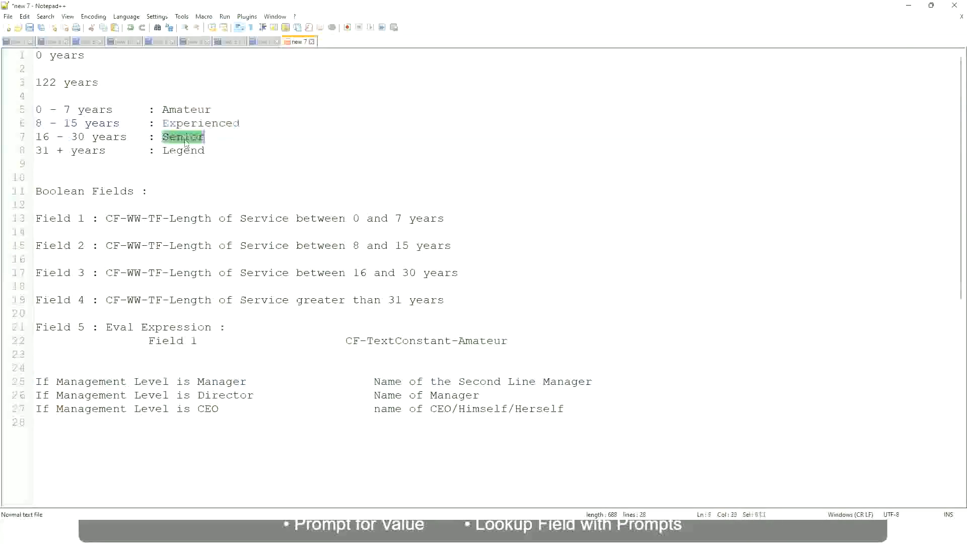
pyautogui.click(183, 150)
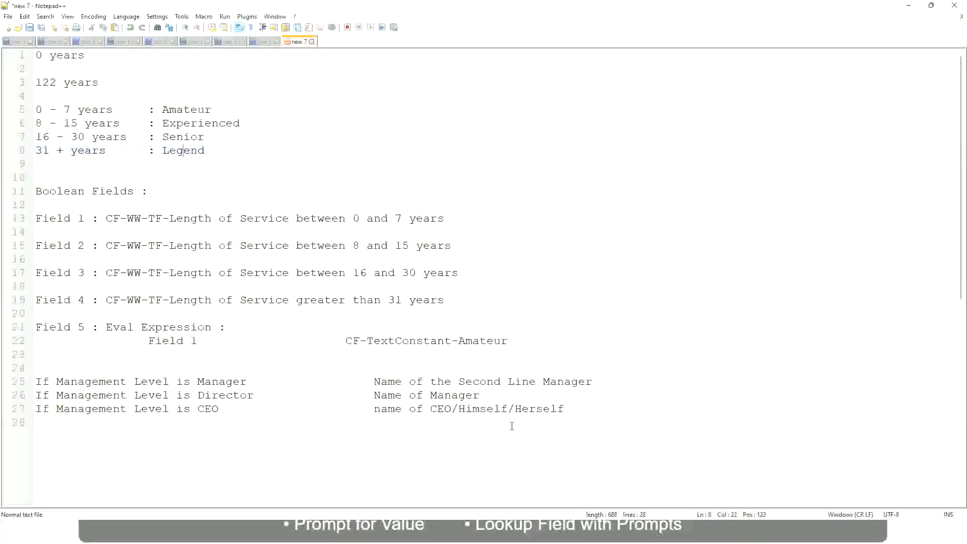
pyautogui.click(492, 409)
pyautogui.click(464, 381)
pyautogui.click(262, 401)
# Step: Switch to Workday, copy the saved calculated field's name, and close the save confirmation
pyautogui.hotkey('alt', 'Tab')
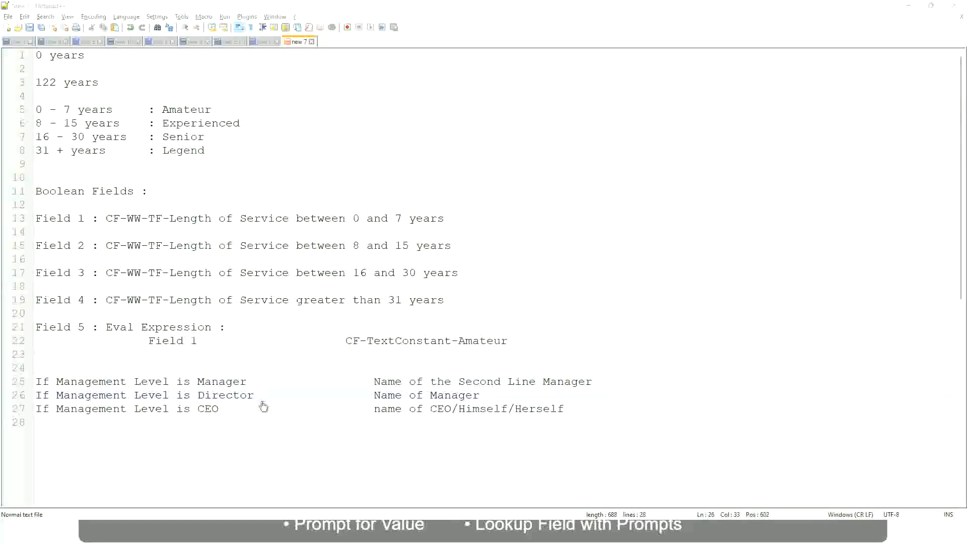
pyautogui.scroll(-4, 302, 227)
pyautogui.scroll(4, 376, 194)
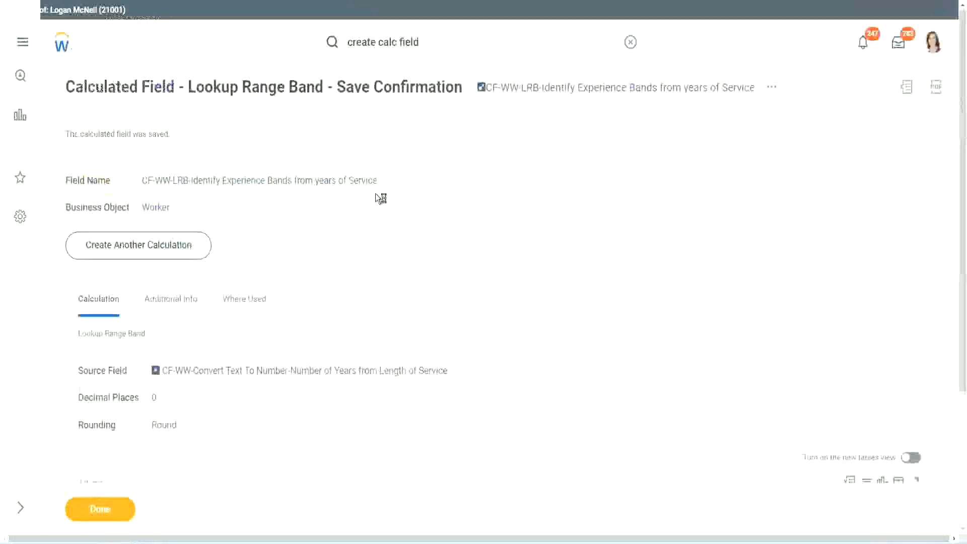
pyautogui.rightClick(568, 94)
pyautogui.click(599, 151)
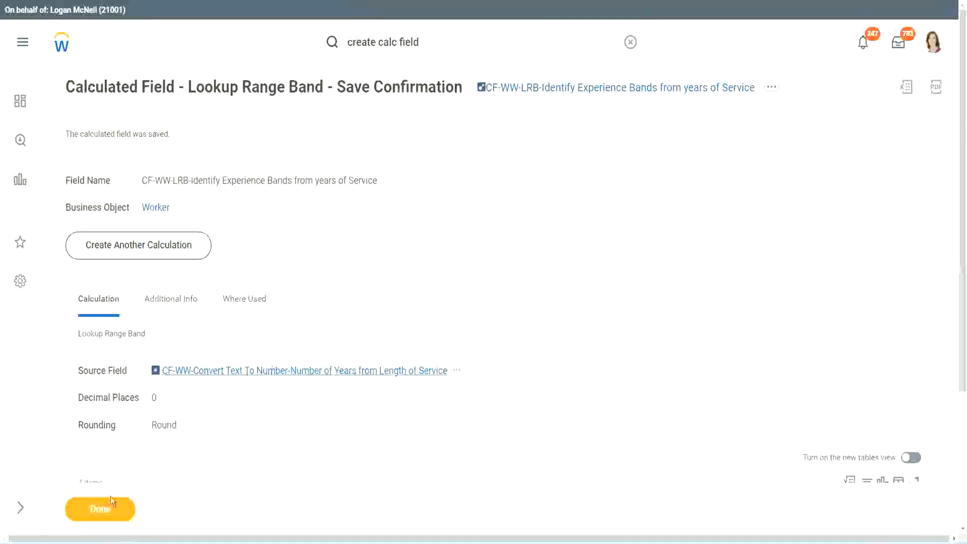
pyautogui.click(101, 508)
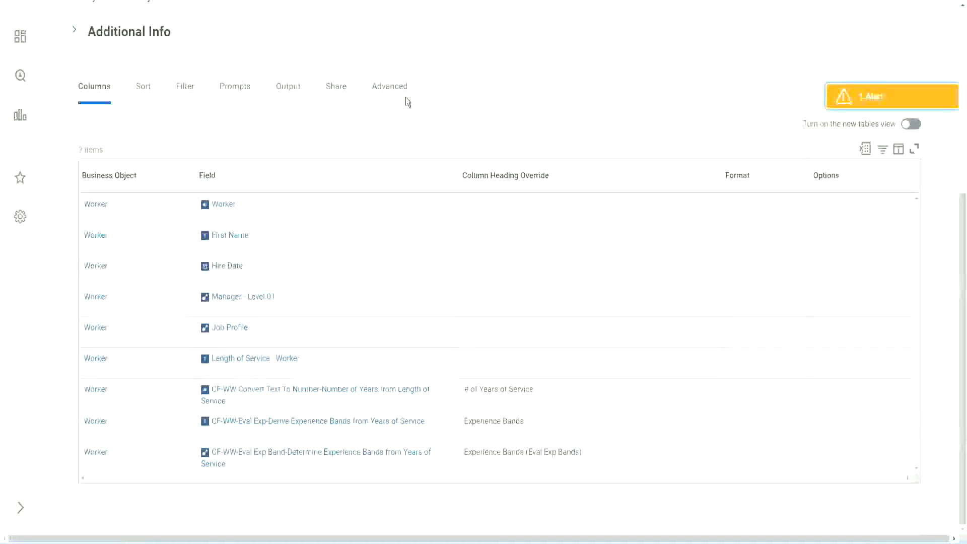
# Step: Open the WW Employee Details custom report for editing and go to its last column
pyautogui.scroll(5, 419, 132)
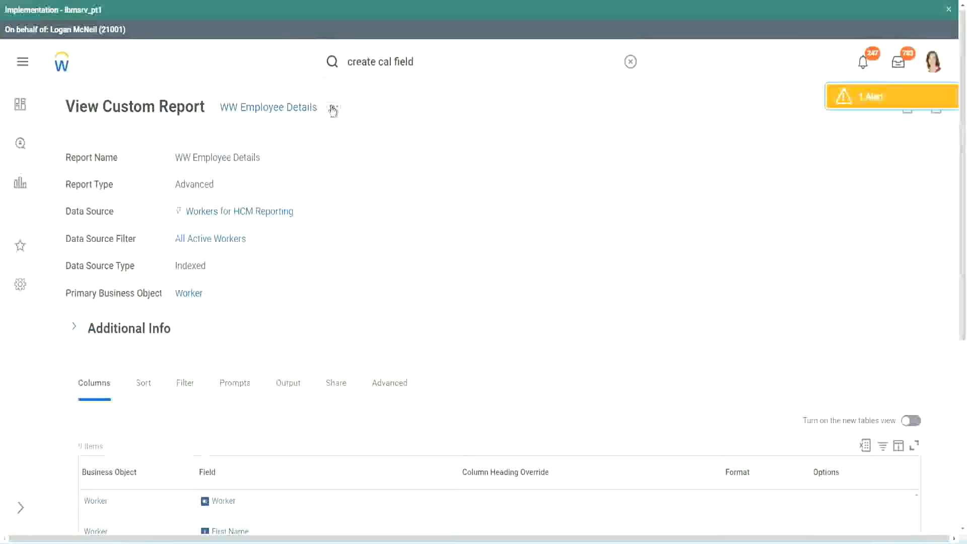
pyautogui.click(333, 109)
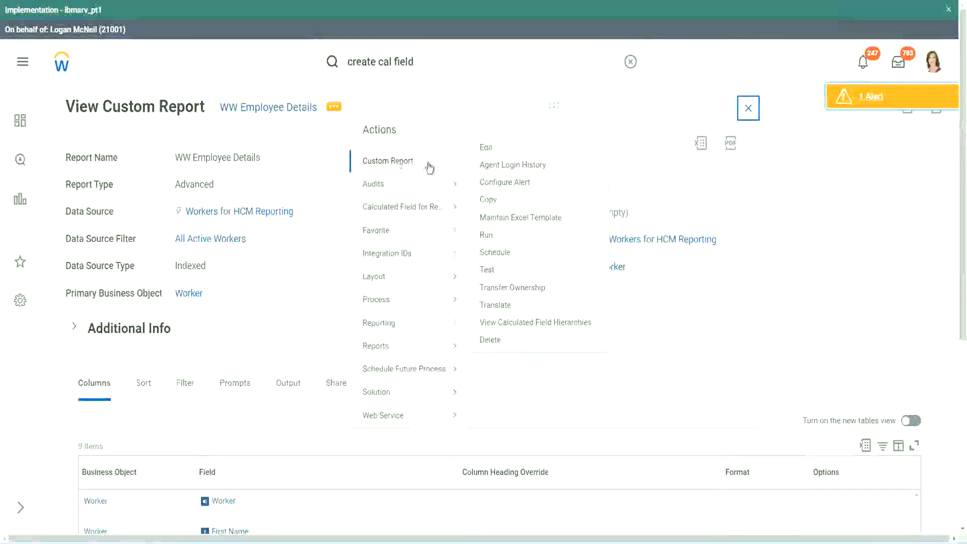
pyautogui.click(490, 149)
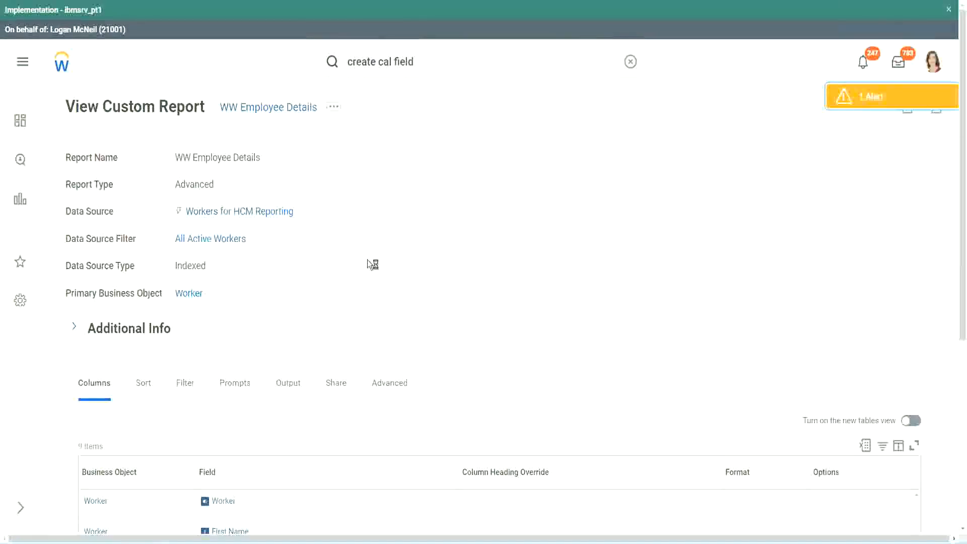
pyautogui.scroll(-5, 368, 261)
pyautogui.scroll(-2, 368, 262)
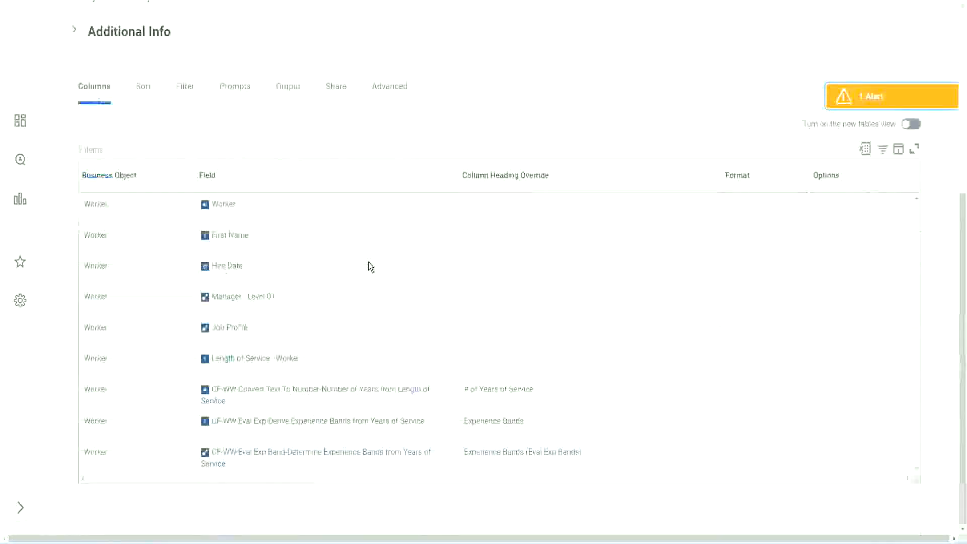
pyautogui.scroll(-8, 362, 278)
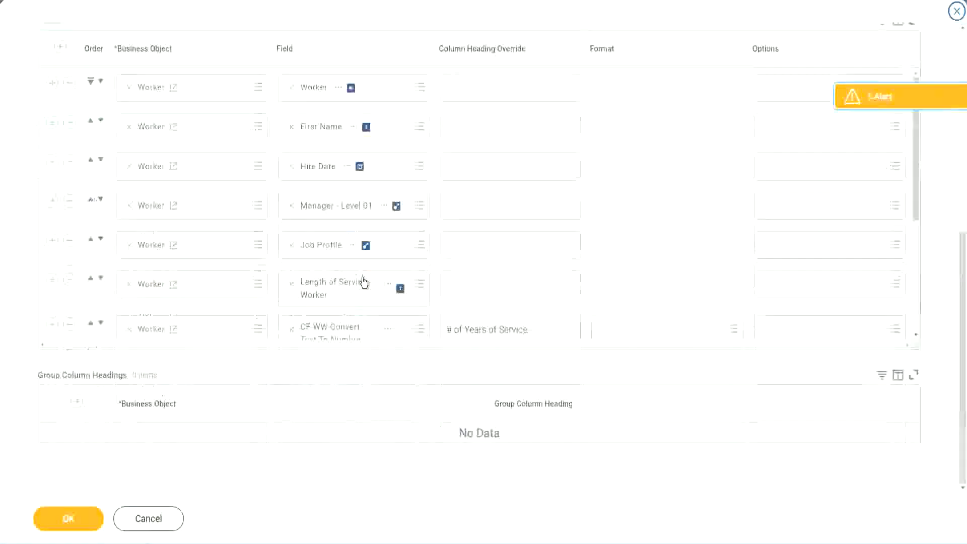
pyautogui.scroll(-5, 222, 294)
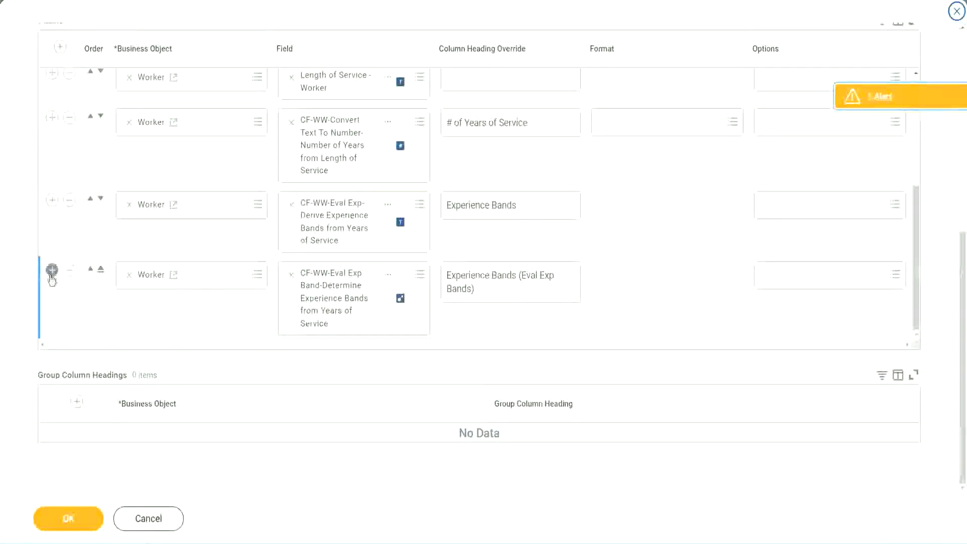
# Step: Add a new column and set its field to CF-WW-LRB-Identify Experience Bands from years of Service
pyautogui.click(52, 272)
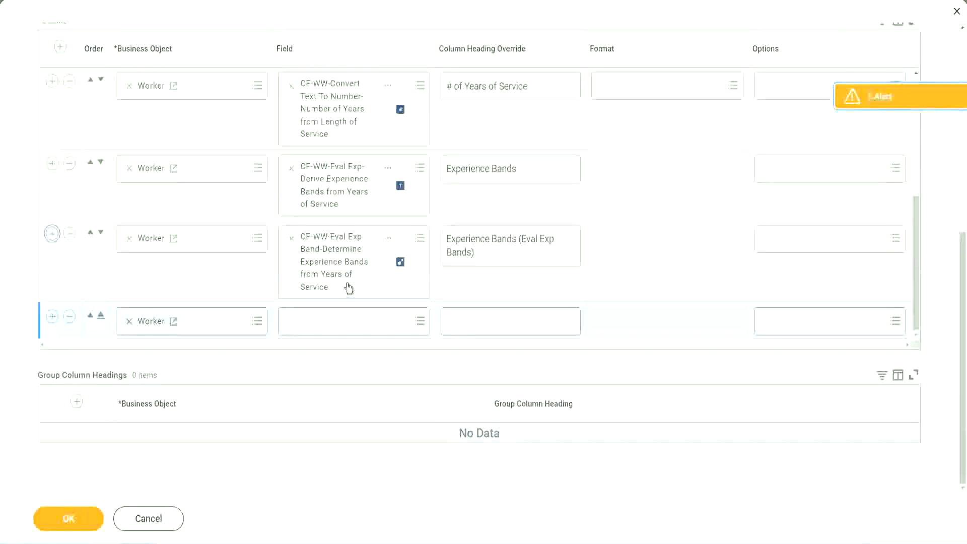
pyautogui.click(328, 321)
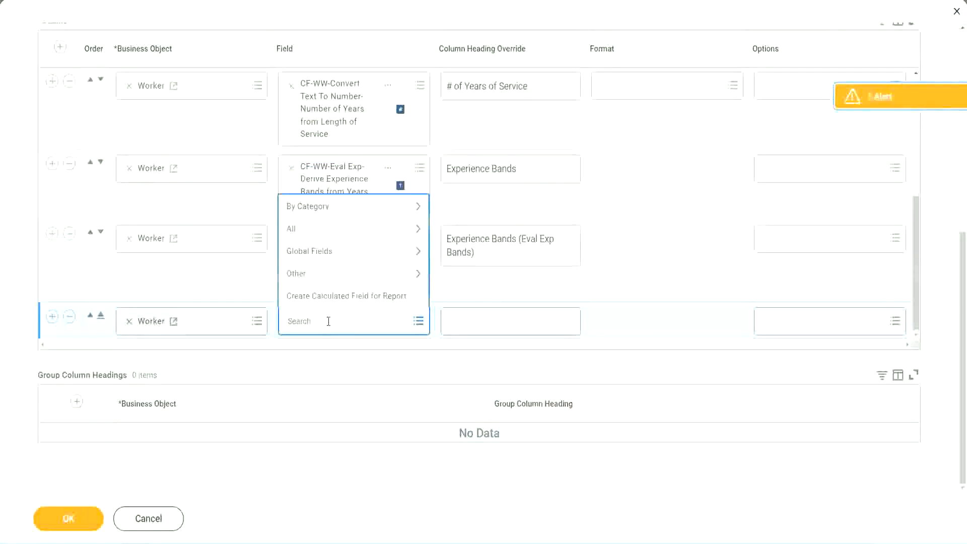
pyautogui.hotkey('ctrl', 'v')
pyautogui.press('Return')
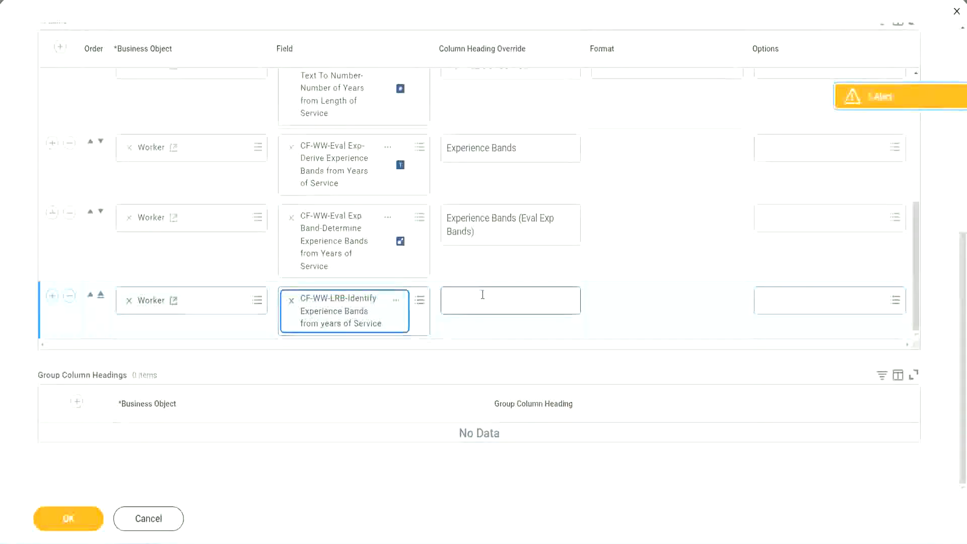
# Step: Set the new column's heading override to "Experience Bands (LRB)"
pyautogui.click(482, 294)
pyautogui.write('Ex')
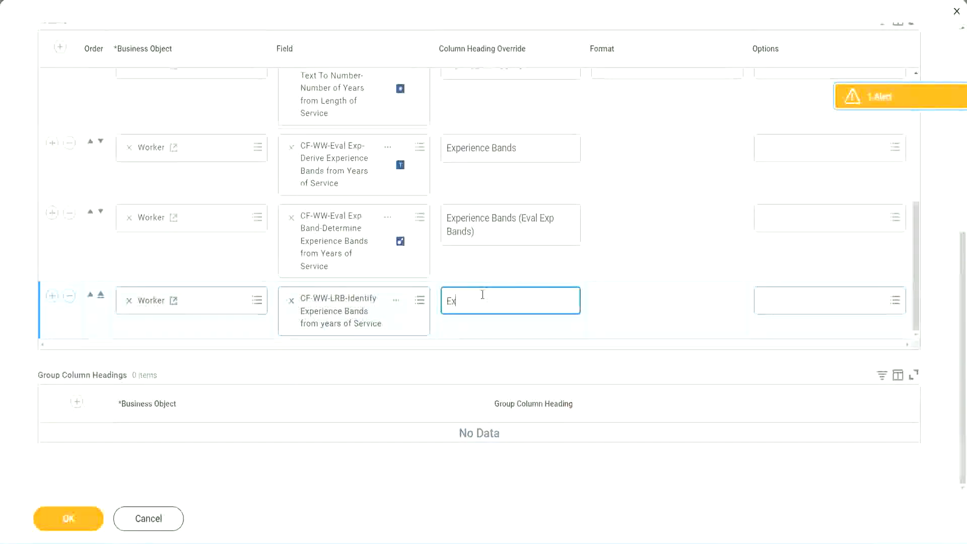
pyautogui.write('perience')
pyautogui.press('BackSpace')
pyautogui.press('BackSpace')
pyautogui.press('BackSpace')
pyautogui.press('BackSpace')
pyautogui.press('BackSpace')
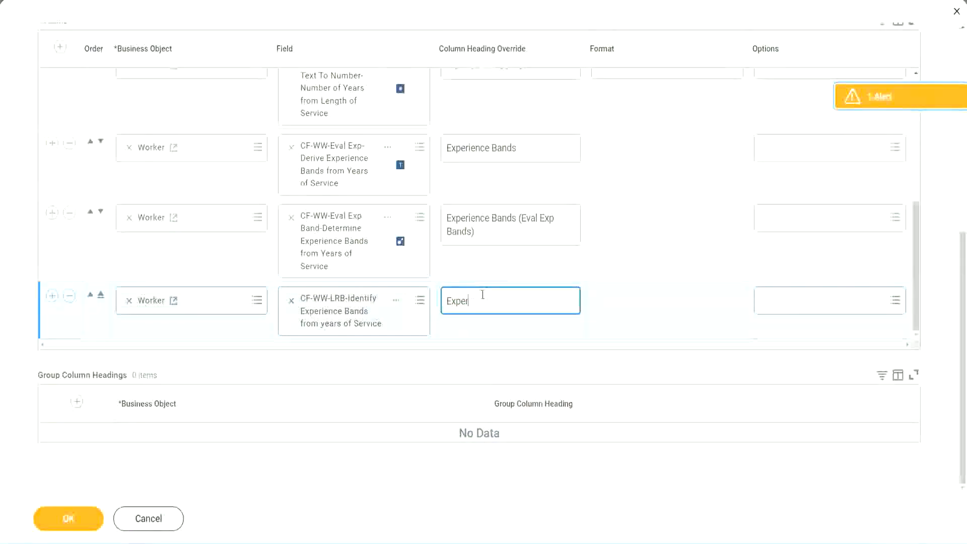
pyautogui.write('ience Bands (LRB)')
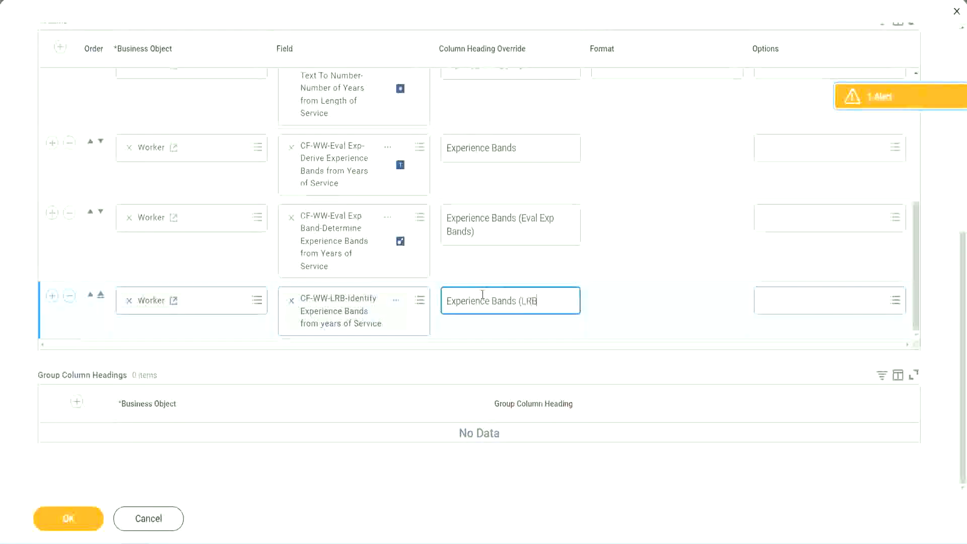
# Step: Save the report definition changes and run the report, leaving the worker type prompts empty
pyautogui.click(68, 519)
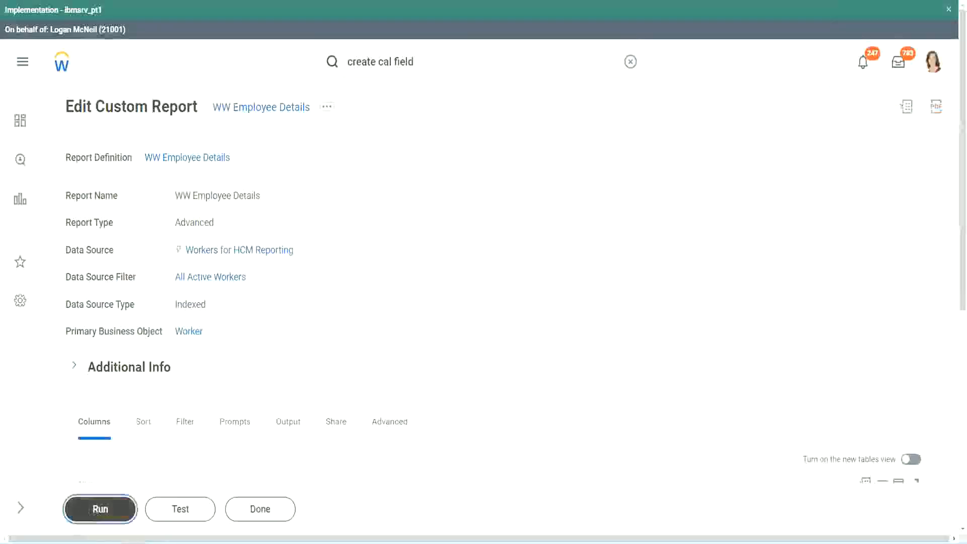
pyautogui.click(95, 512)
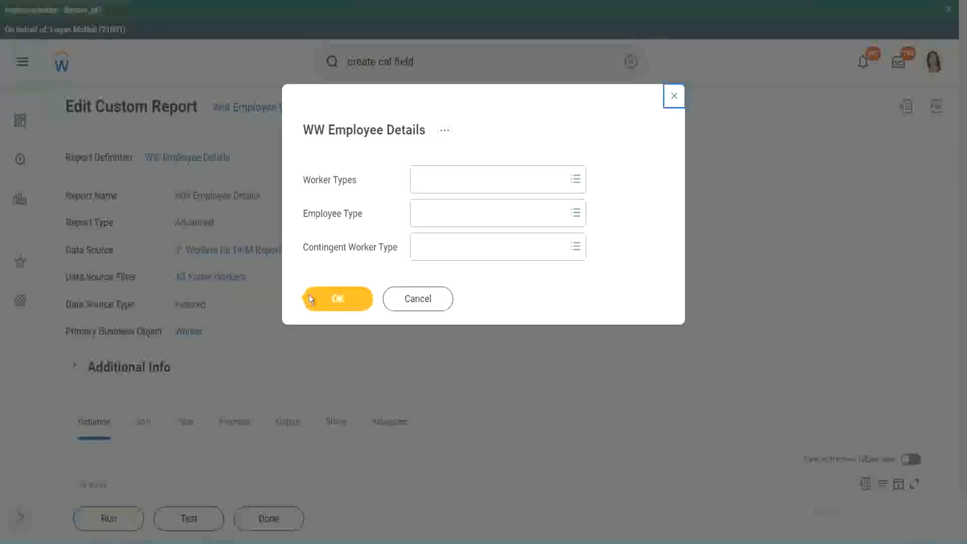
pyautogui.click(343, 301)
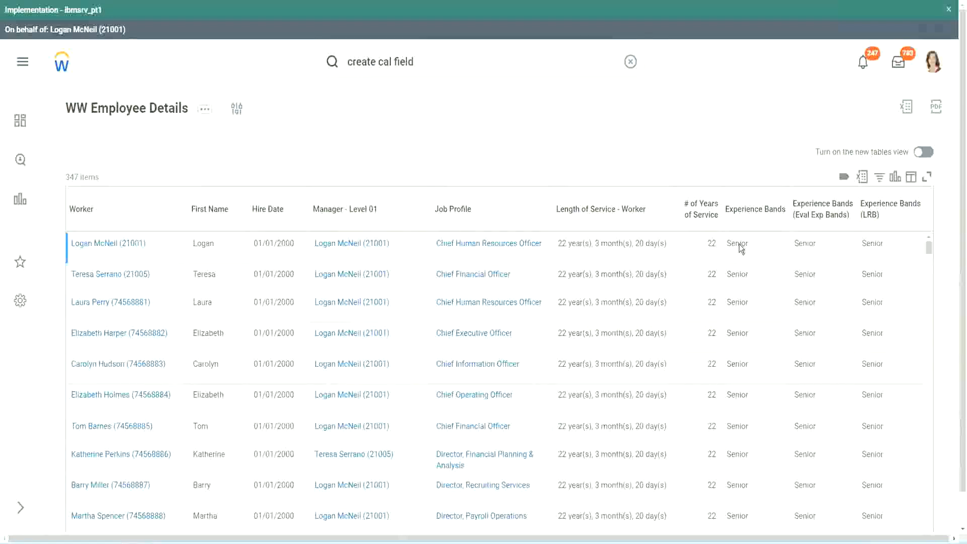
# Step: Scroll through the report output comparing the three Experience Bands columns across workers
pyautogui.doubleClick(740, 244)
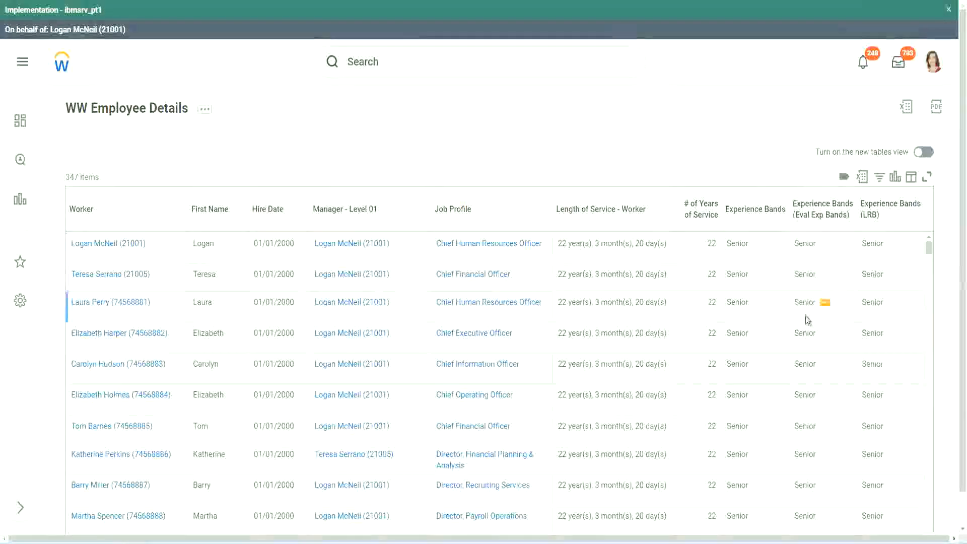
pyautogui.scroll(-10, 804, 316)
pyautogui.scroll(-3, 802, 346)
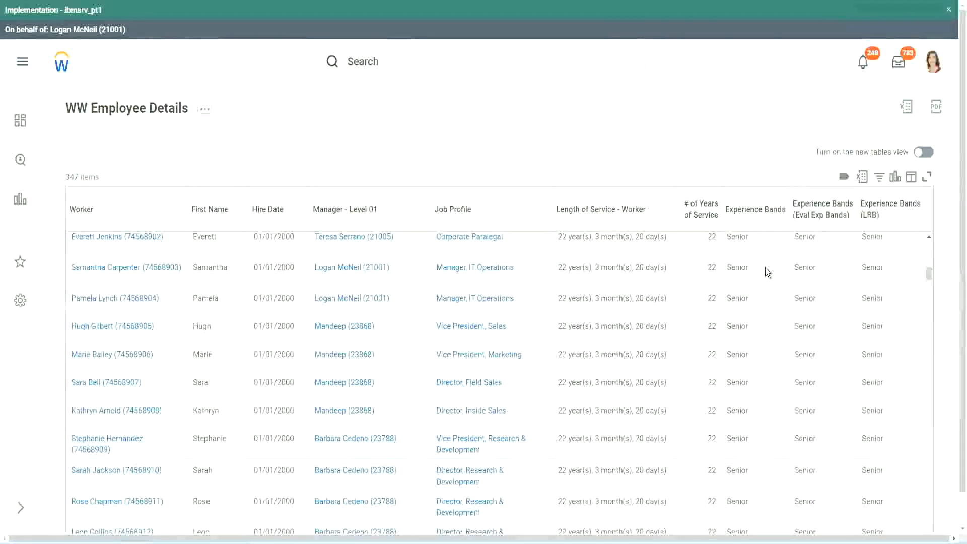
pyautogui.scroll(-3, 754, 410)
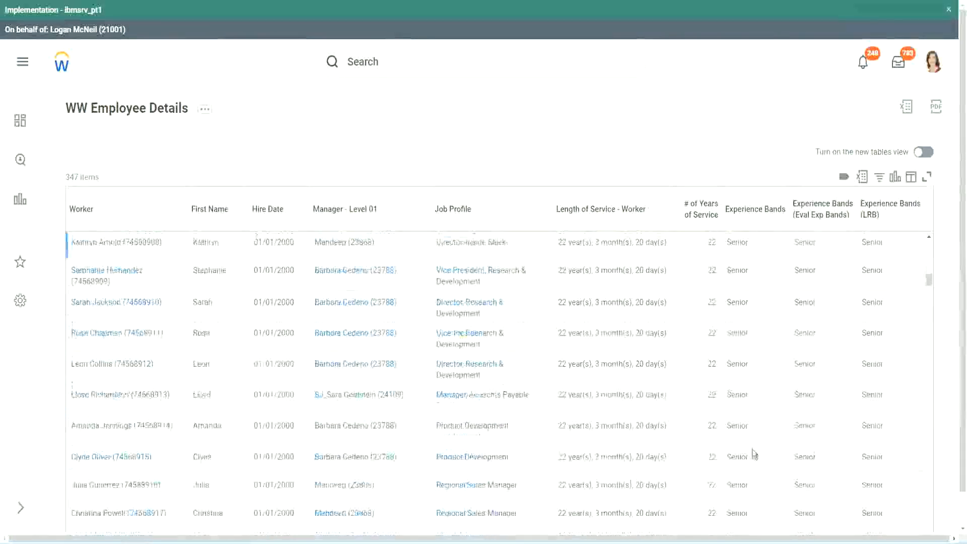
pyautogui.scroll(-1, 756, 358)
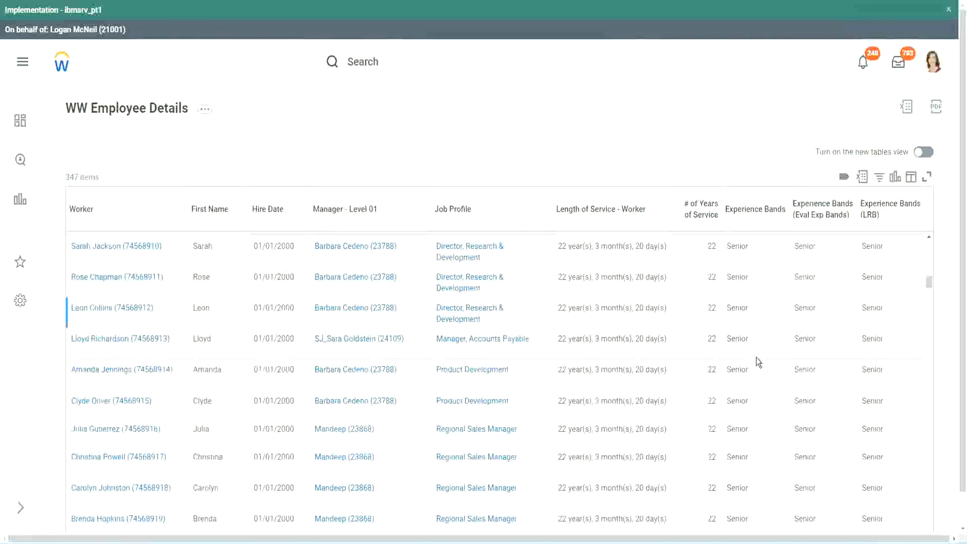